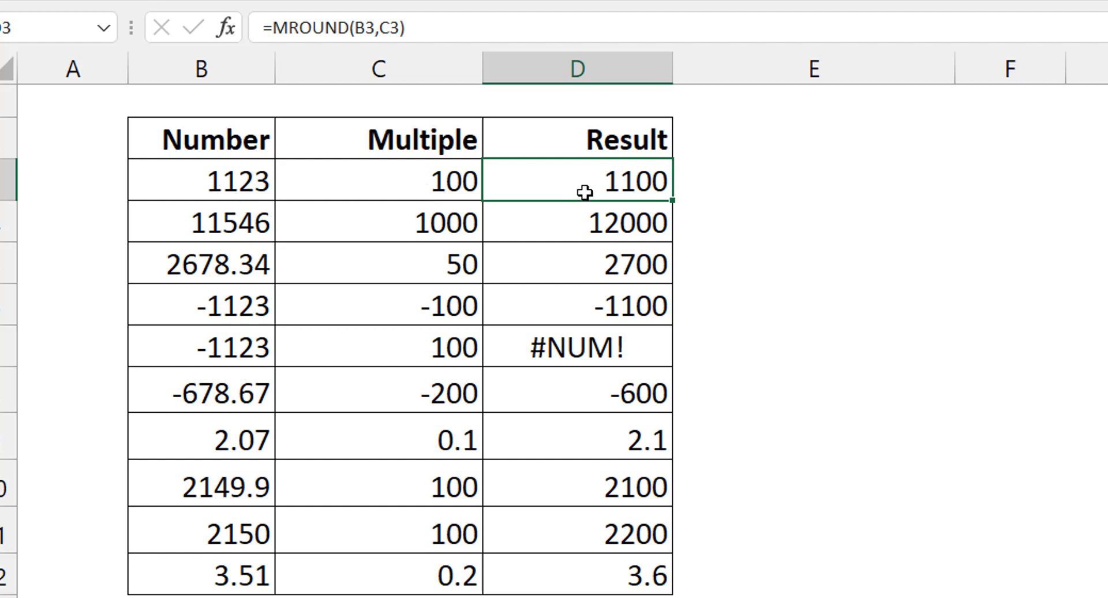
Step: Examine the MROUND examples for 11546 in row 4 and for -1123 with a positive multiple in row 7
left_click(241, 218)
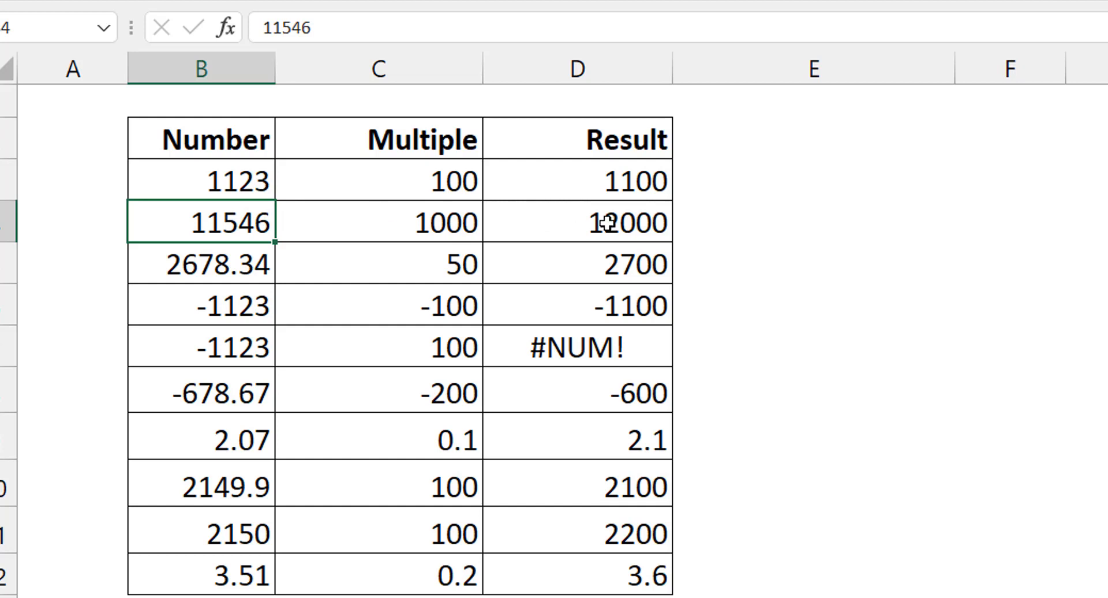
left_click(247, 346)
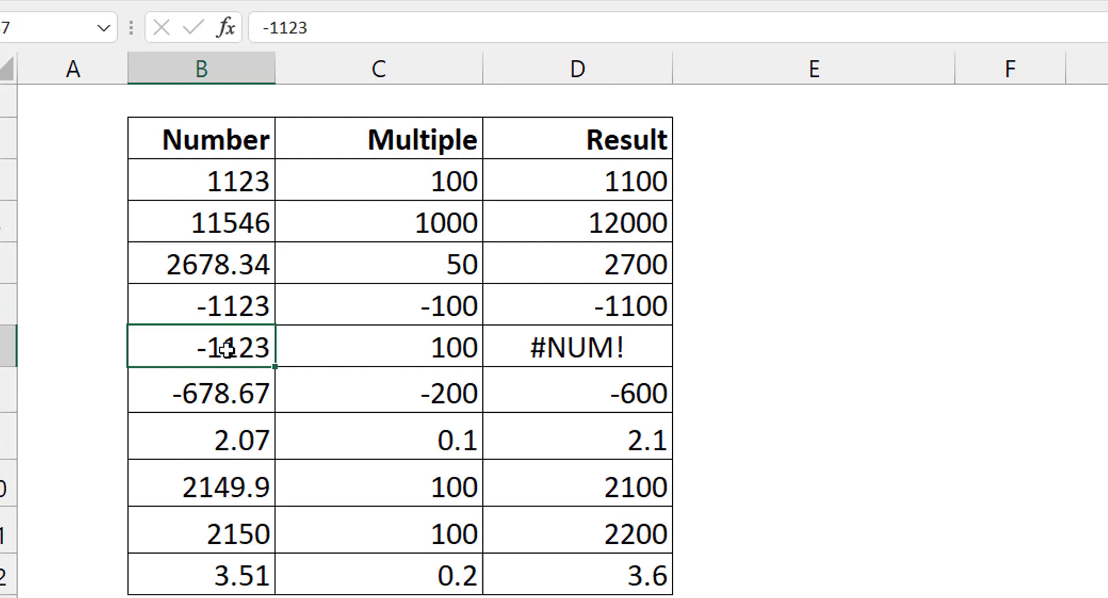
left_click(394, 357)
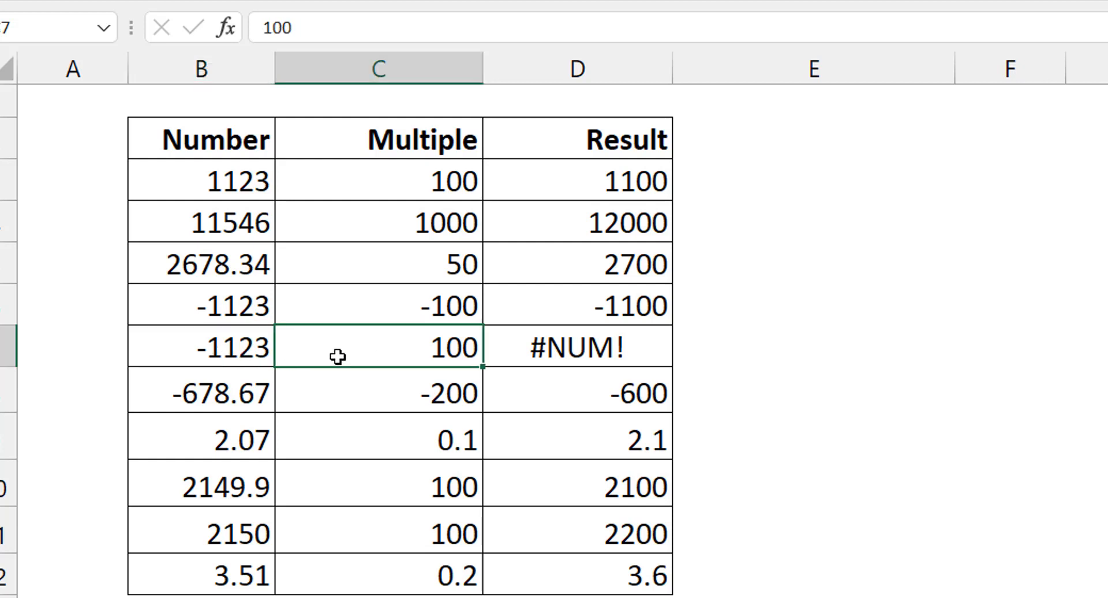
left_click(606, 346)
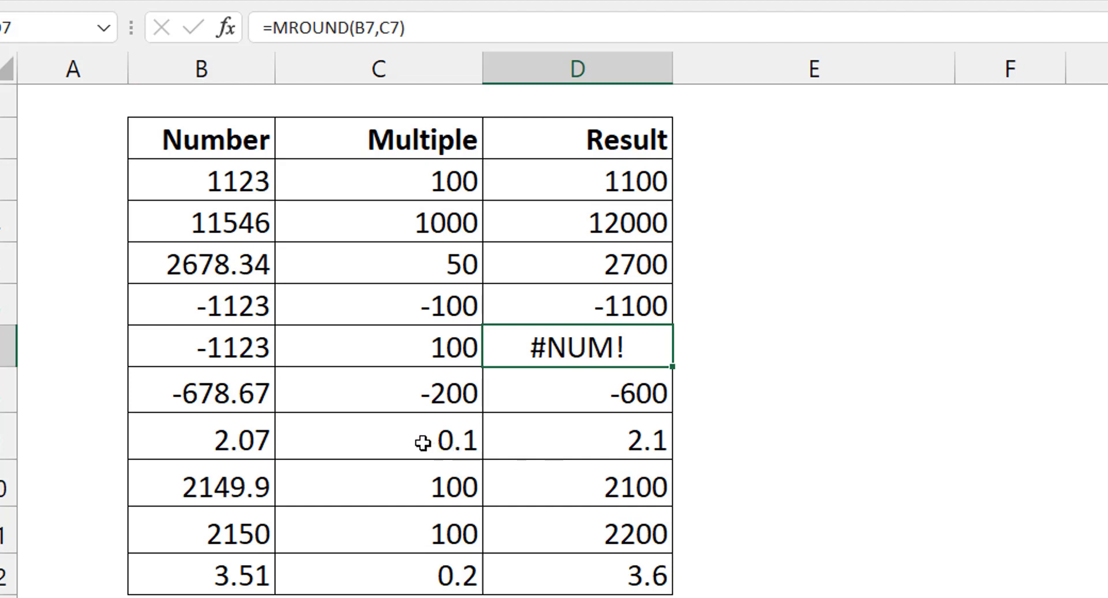
Step: Set the number in B9 to 2.04 and check its MROUND result in D9
left_click(391, 441)
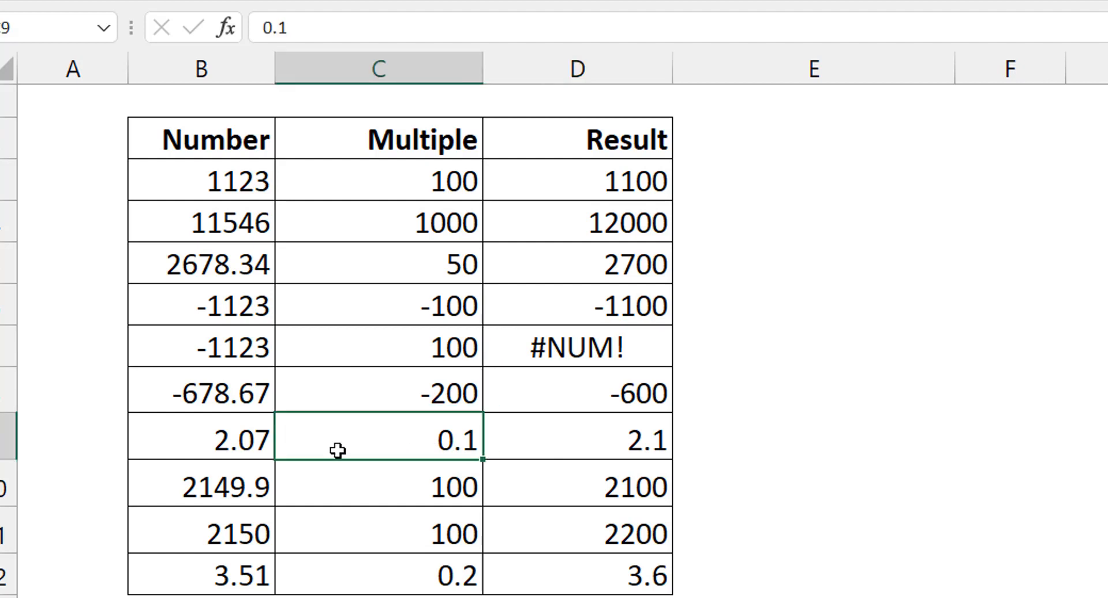
left_click(234, 447)
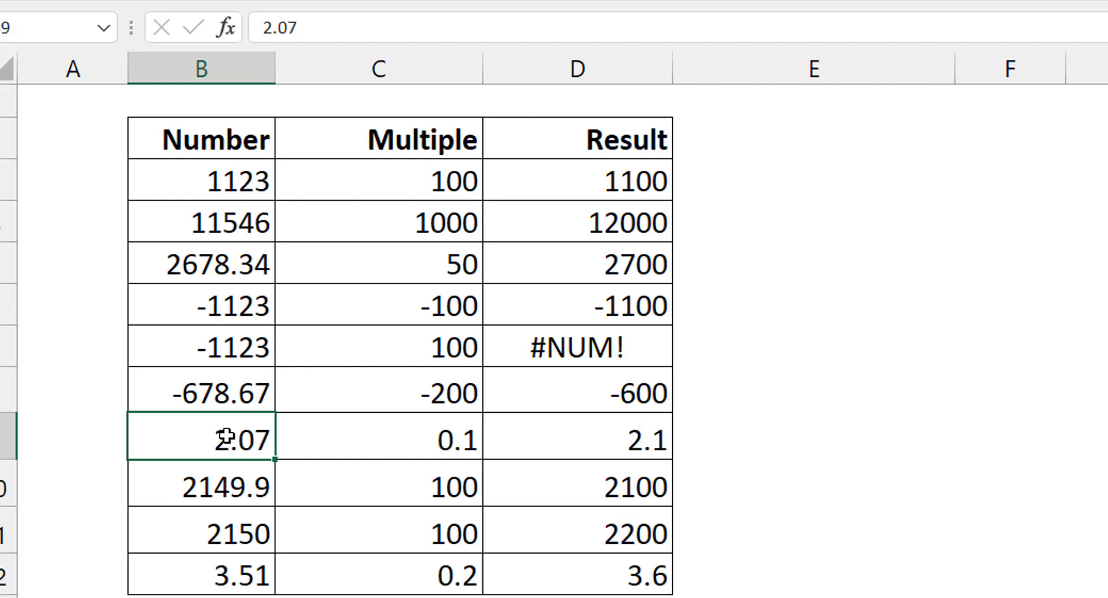
left_click(345, 28)
key("BackSpace")
type("4")
key("ctrl+Return")
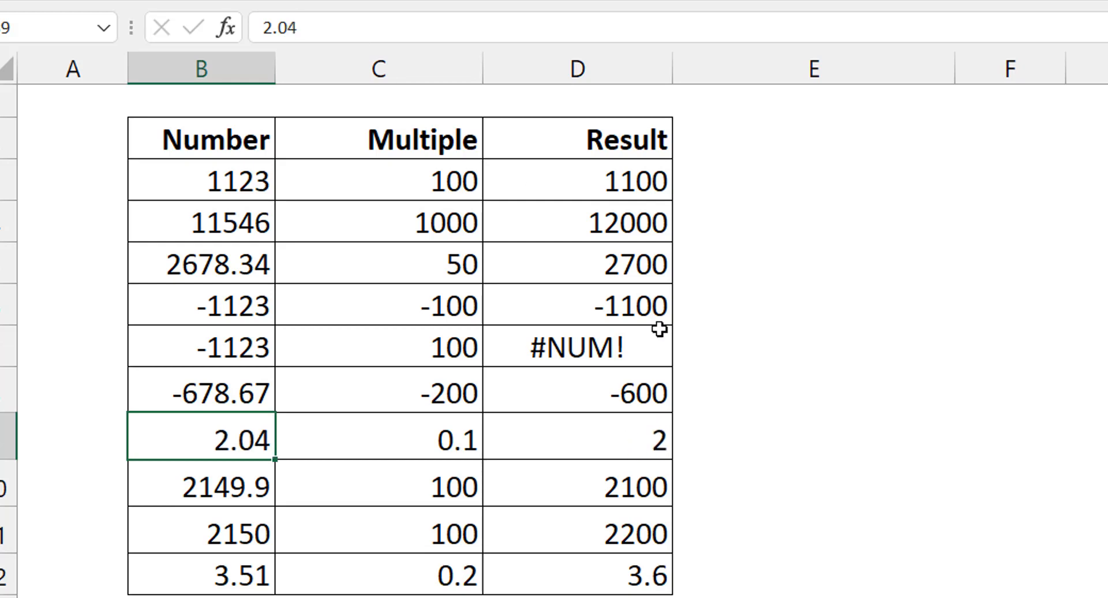
left_click(596, 438)
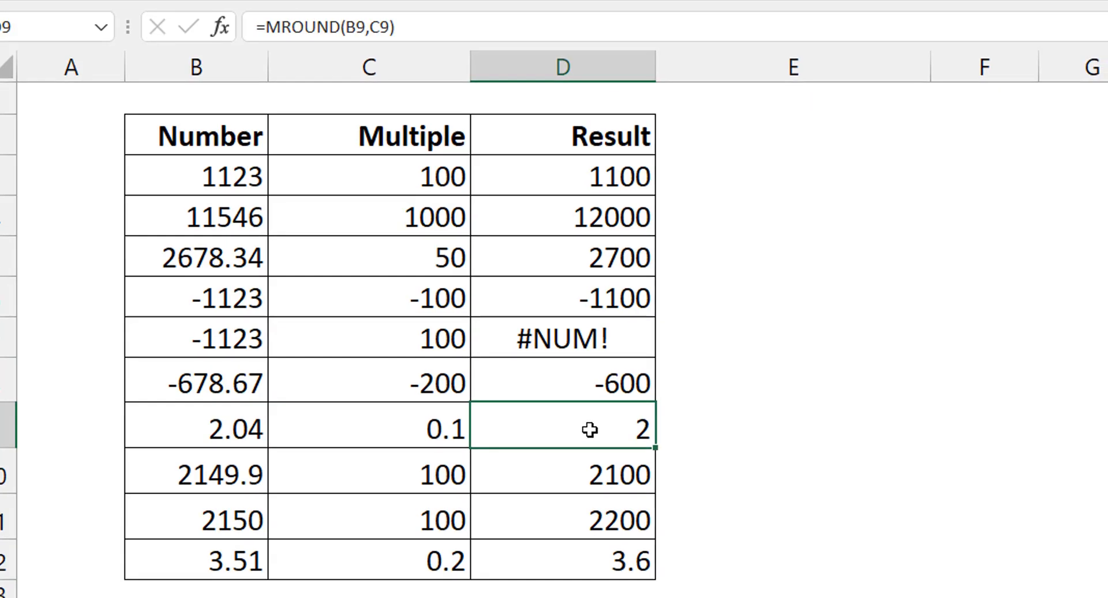
Step: Examine the amounts, multiples and MROUND formula in the nearest-dime and nearest-nickel examples in rows 14 and 15
left_click(349, 528)
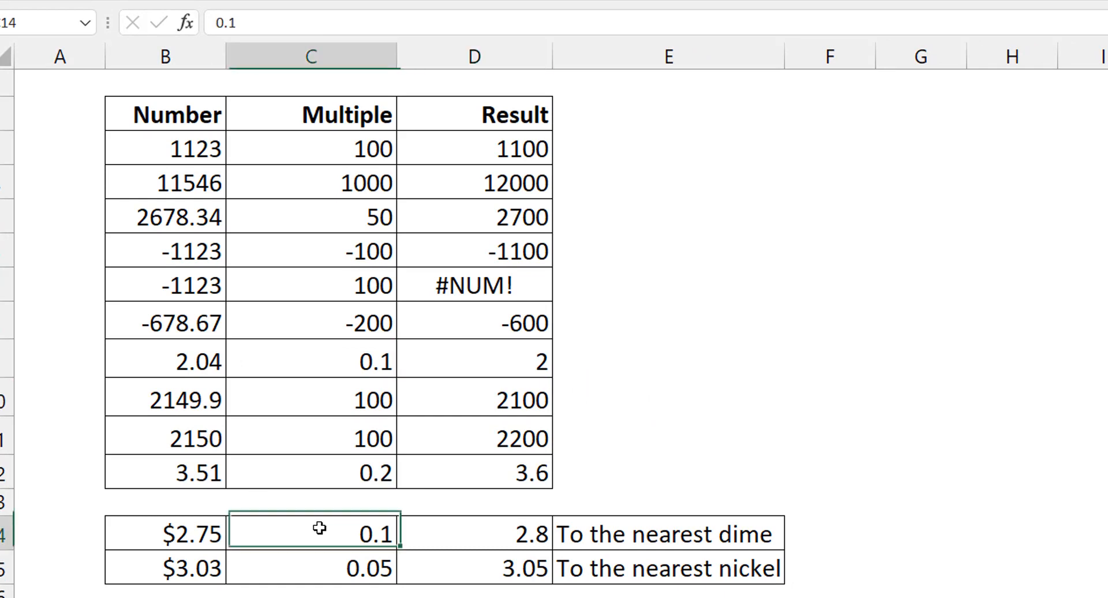
left_click(334, 569)
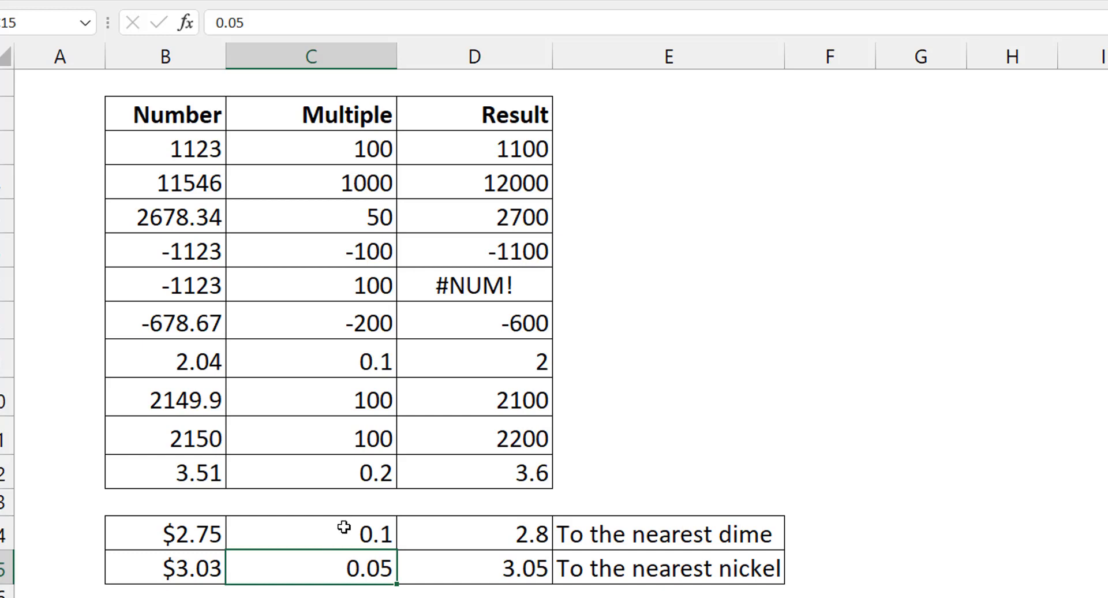
left_click(340, 543)
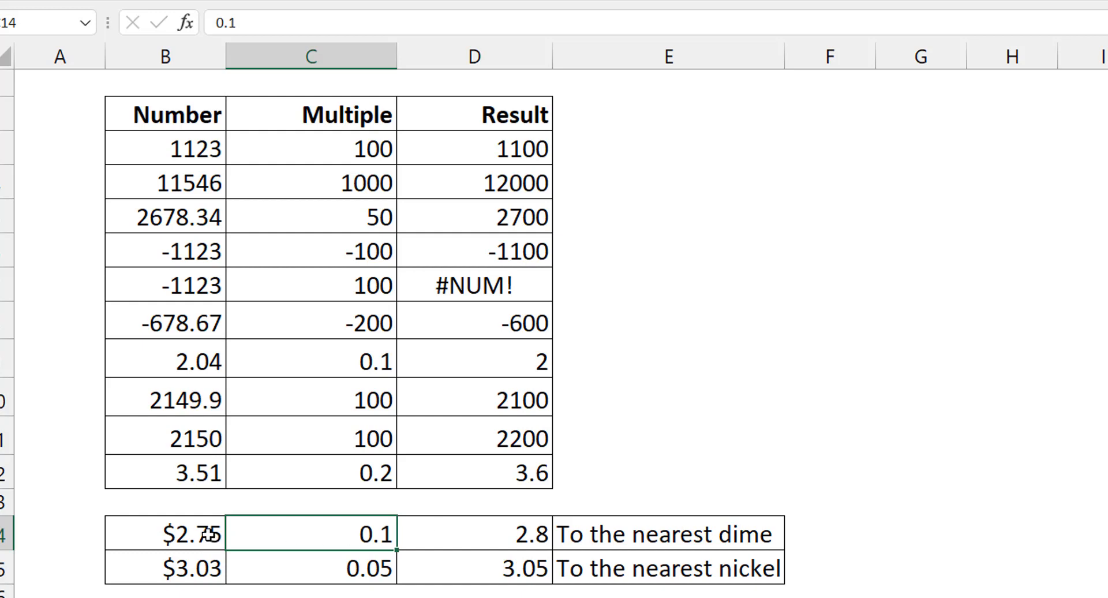
left_click(207, 533)
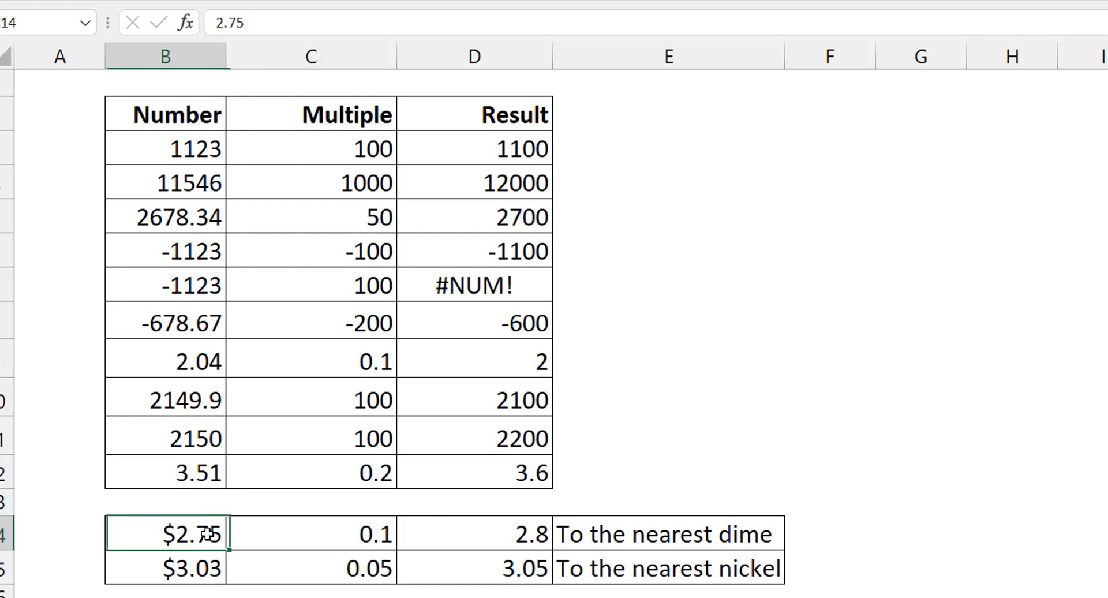
left_click(329, 544)
left_click(473, 543)
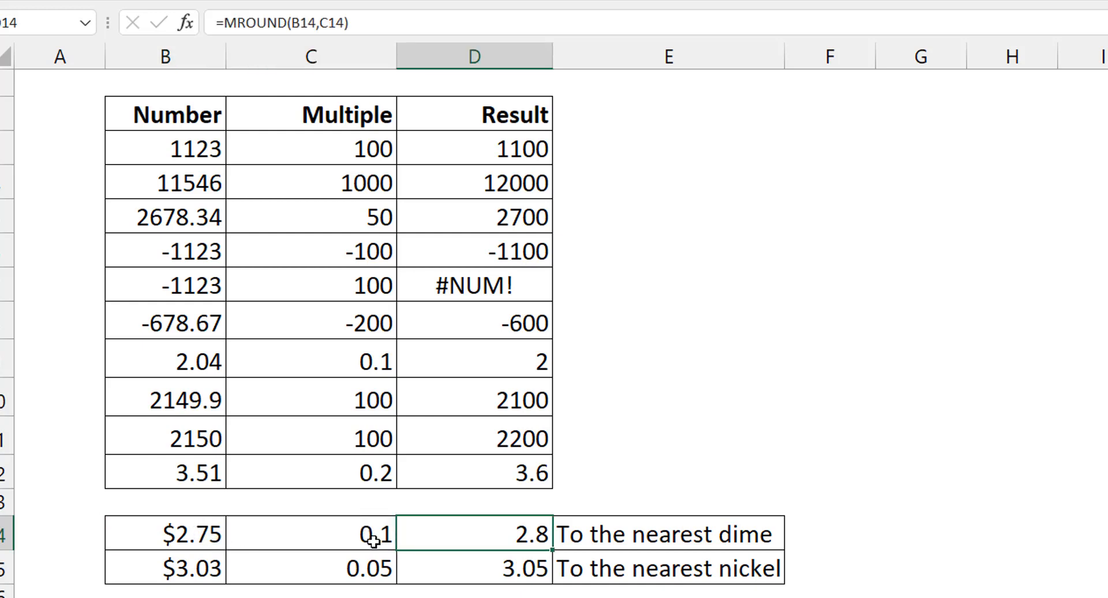
left_click(192, 568)
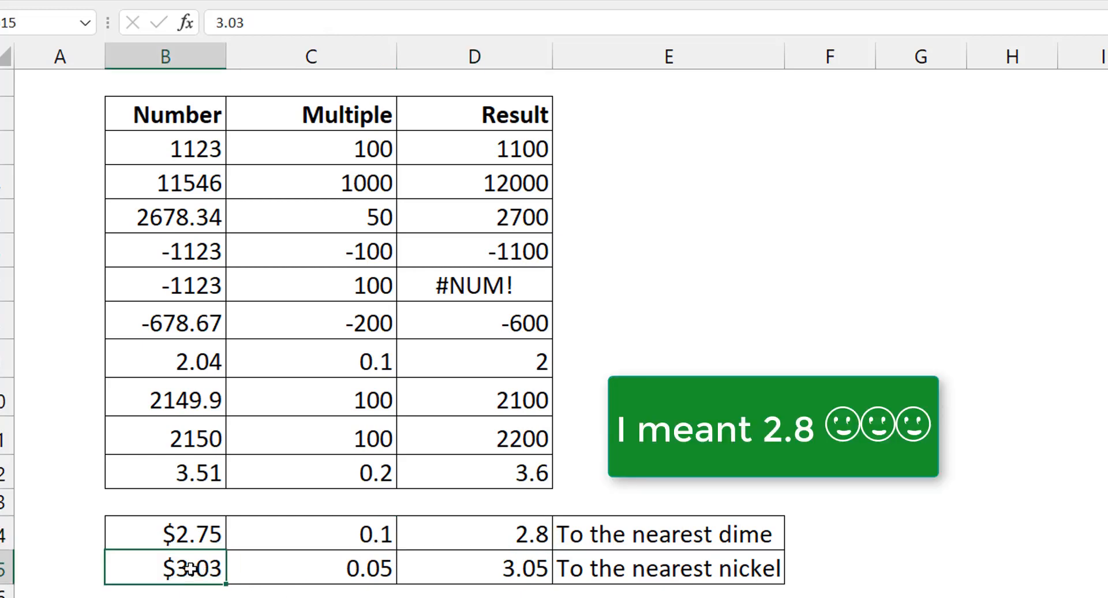
left_click(361, 569)
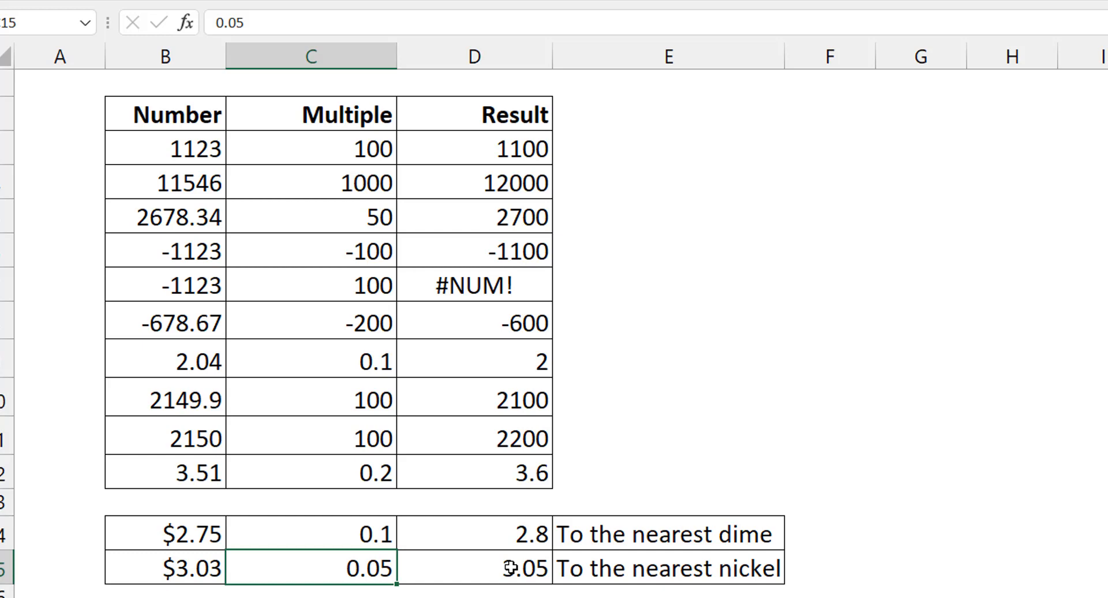
Step: Fill F2:F10 with random whole numbers using =RANDBETWEEN(10000,50000)
left_click(846, 113)
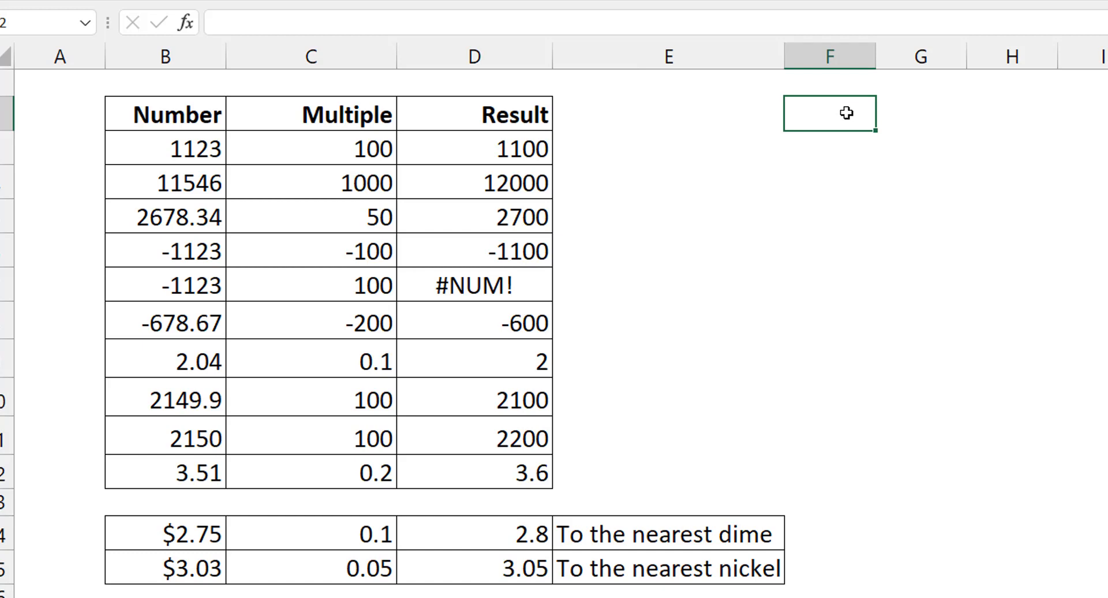
key("shift+Down")
key("shift+Down")
key("shift+Down")
key("shift+Down")
key("shift+Down")
key("shift+Down")
key("shift+Down")
key("shift+Down")
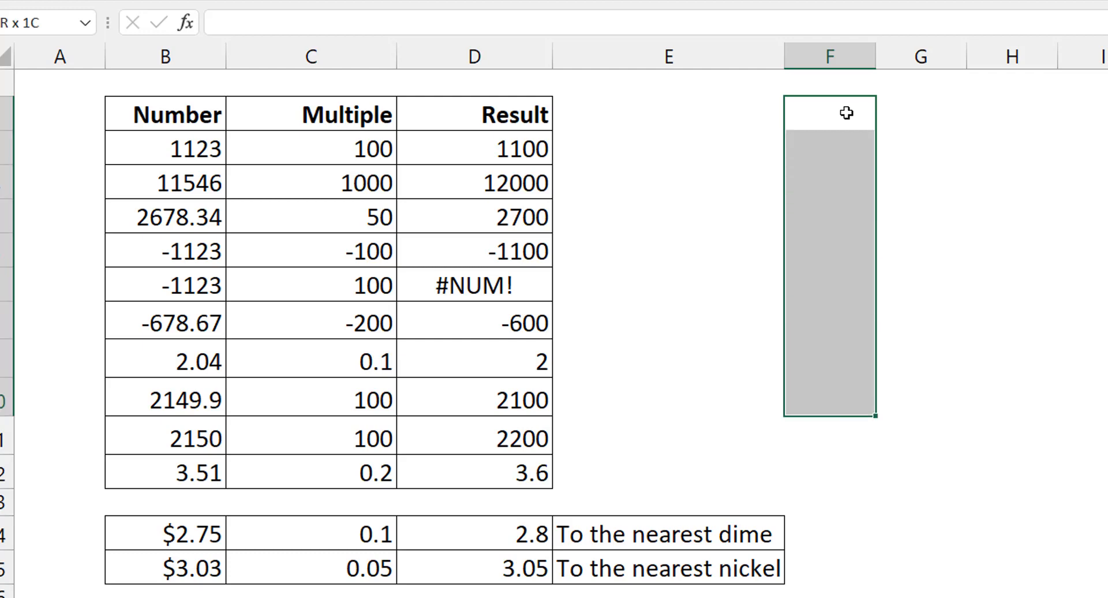
type("=randbe")
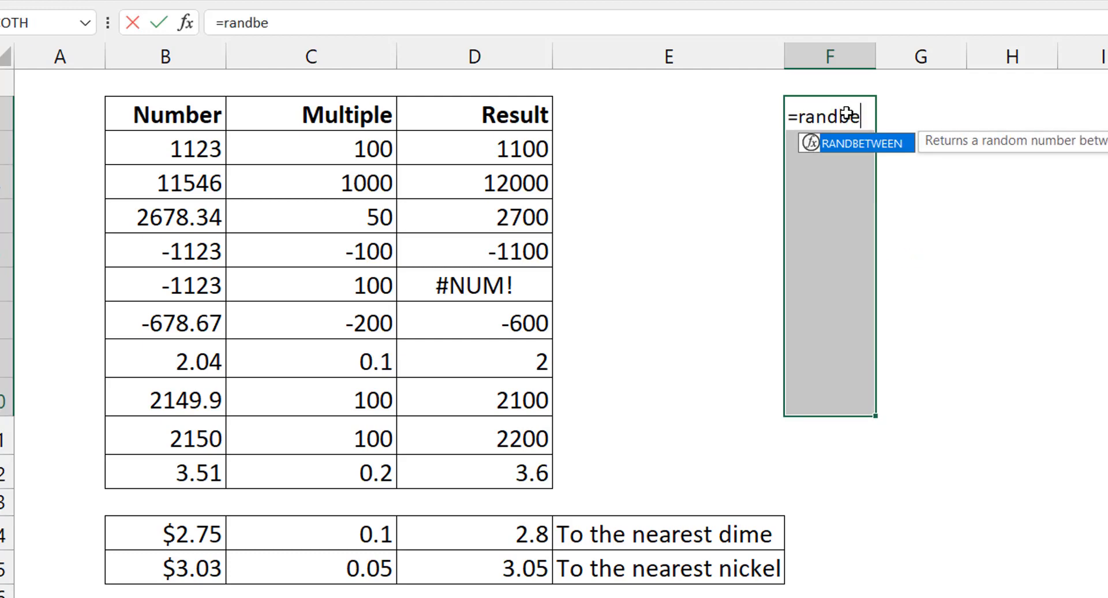
key("Tab")
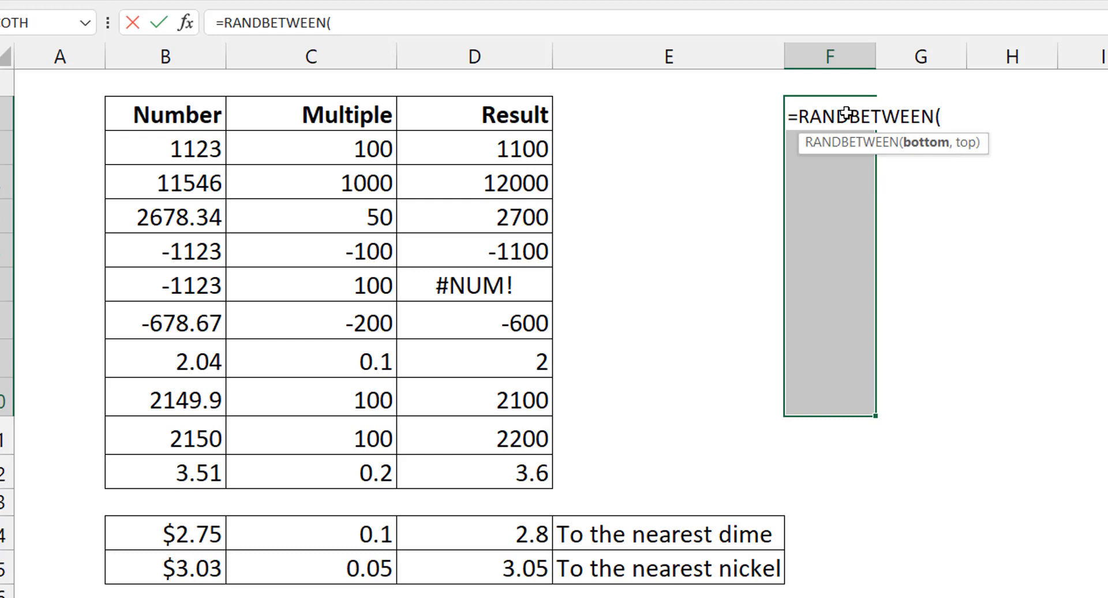
type("10000")
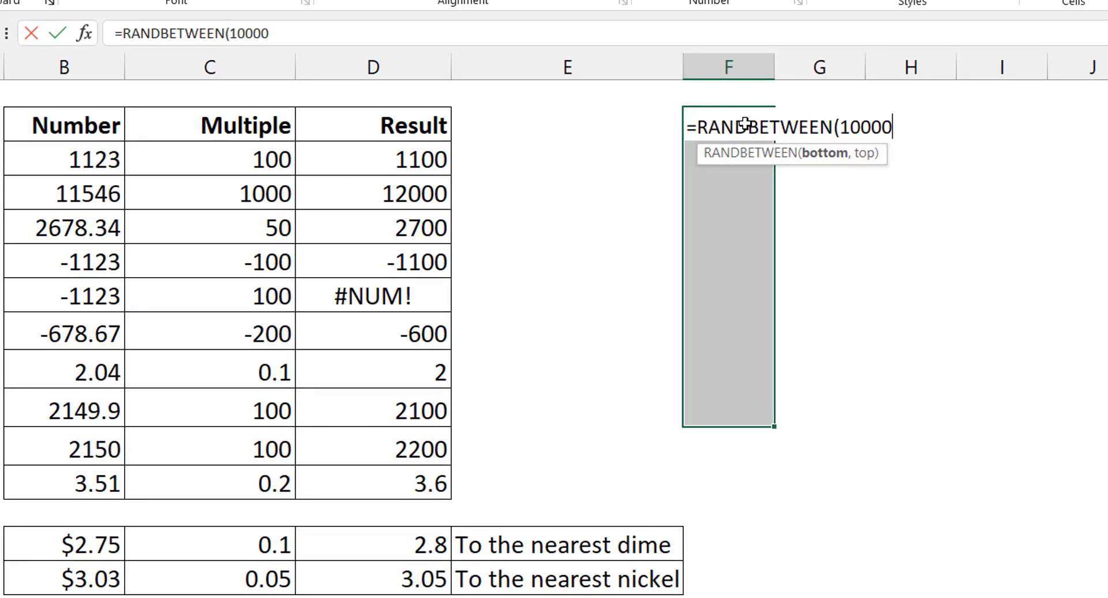
type(",50000")
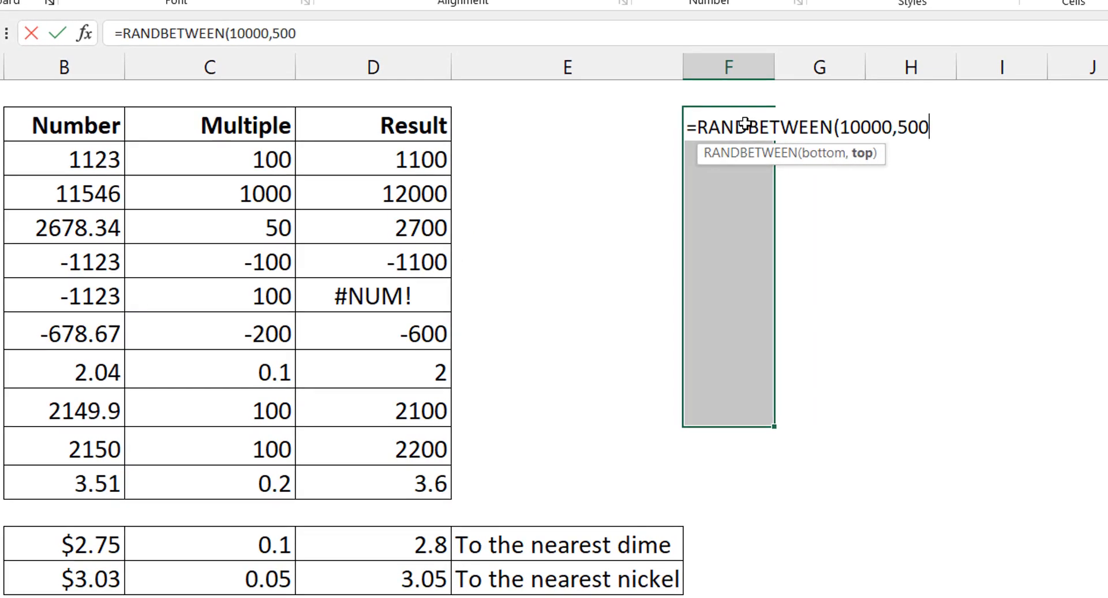
type(")")
key("ctrl+Return")
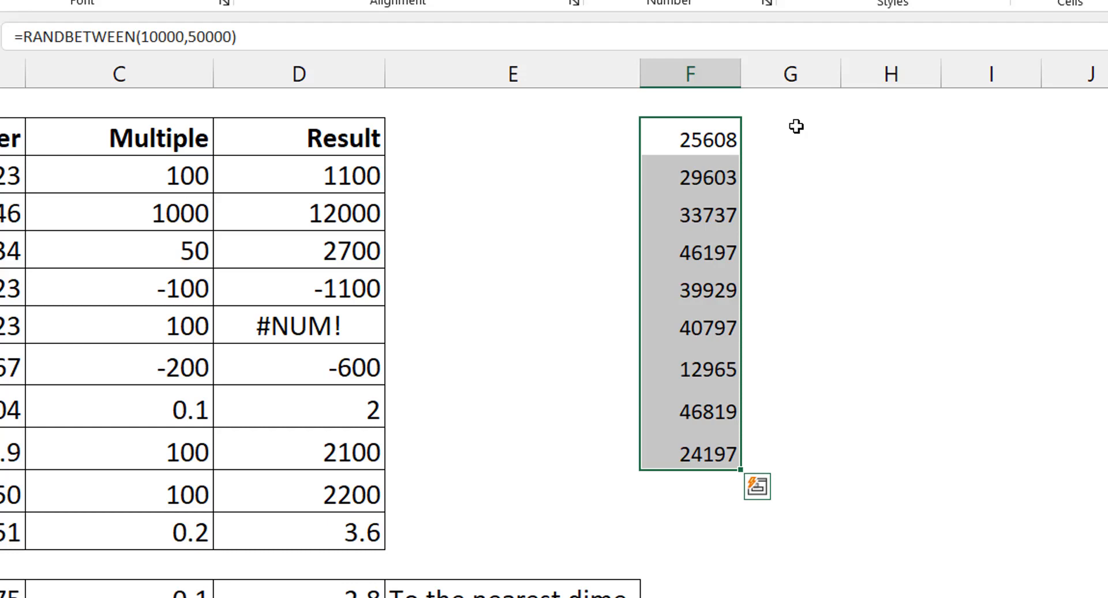
Step: Wrap the random-number formula throughout F2:F10 in MROUND with a multiple of 1000: =MROUND(RANDBETWEEN(10000,50000),1000)
key("F2")
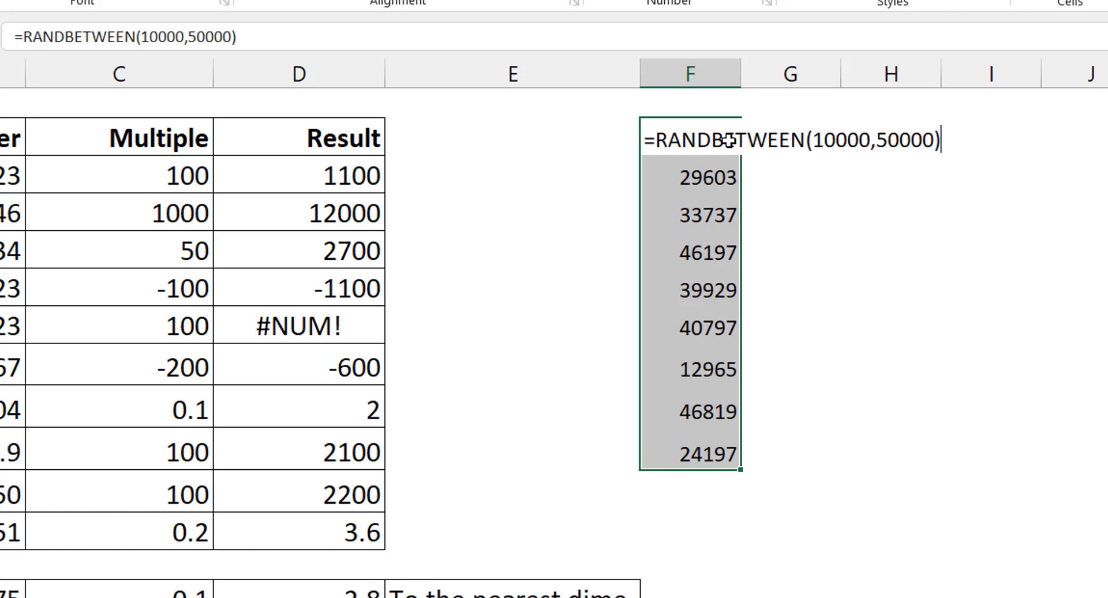
left_click(658, 138)
type("mrou")
key("Tab")
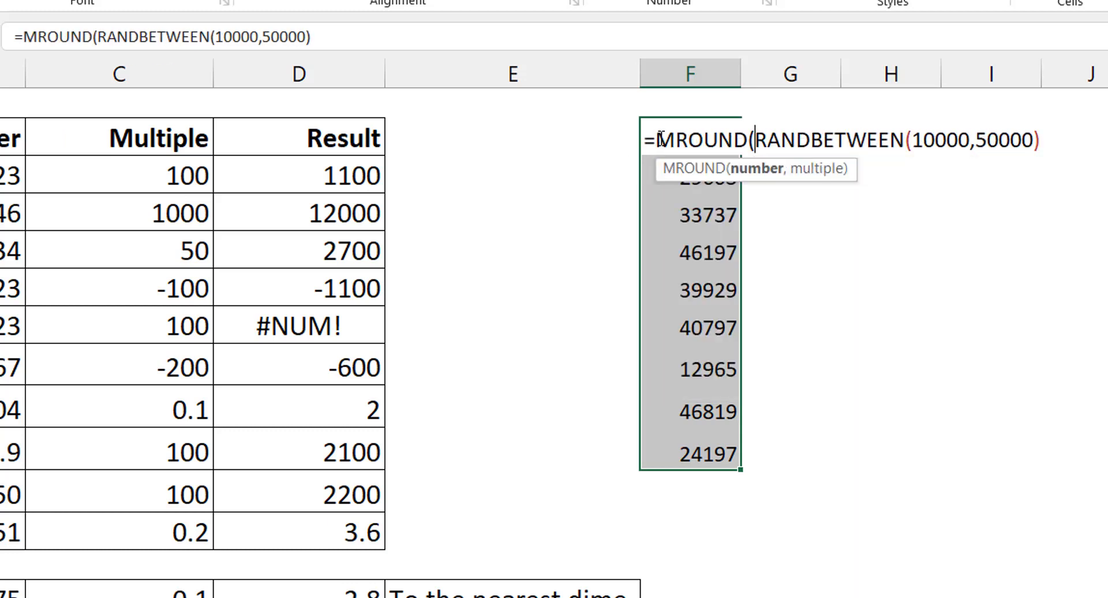
left_click(456, 33)
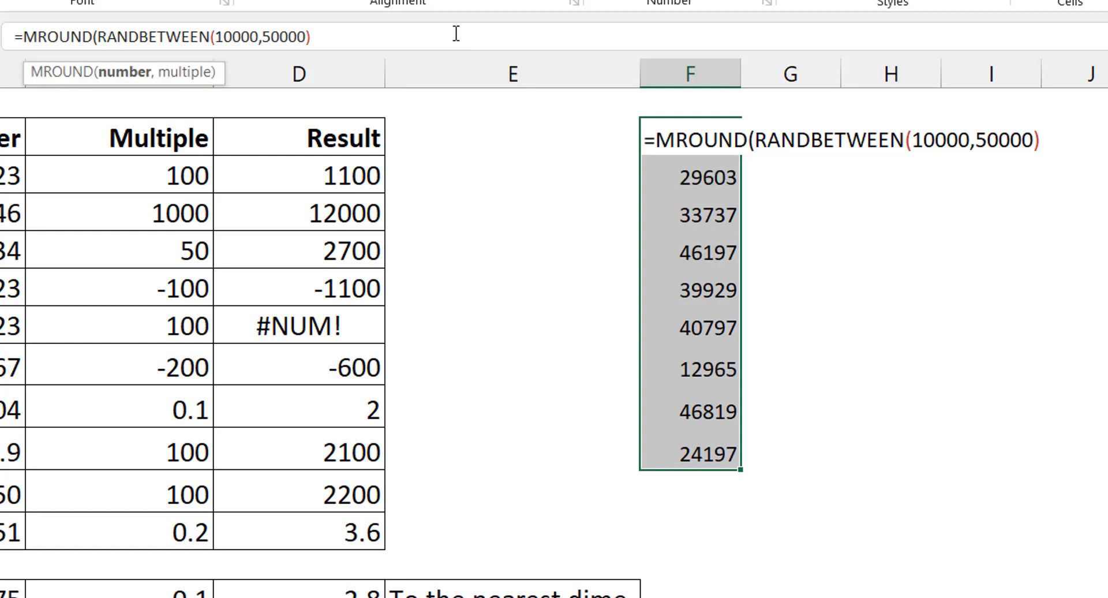
type(",1000")
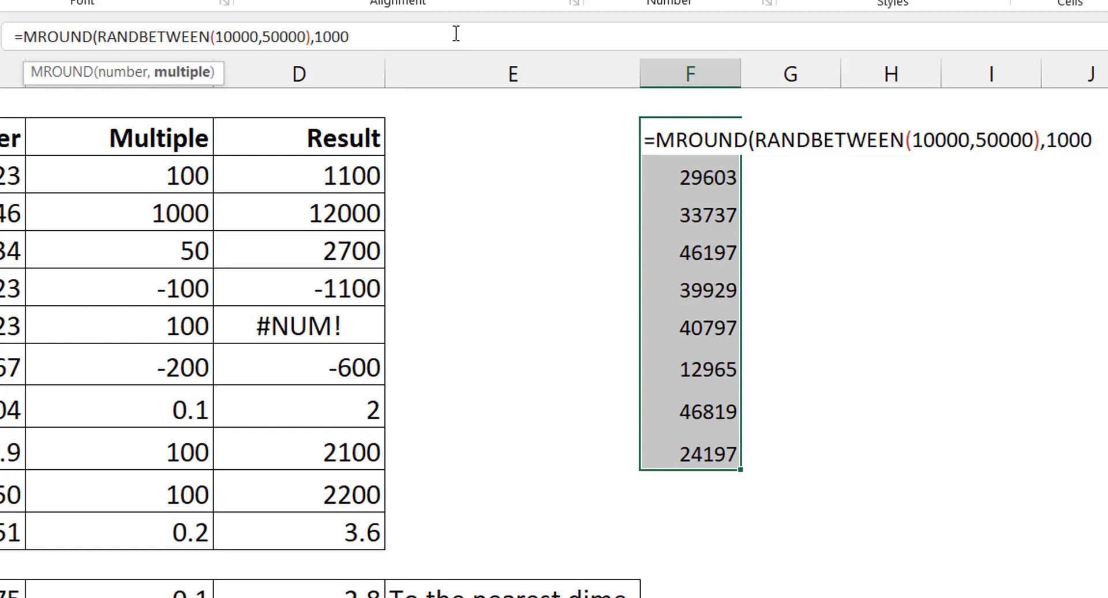
type(")")
key("ctrl+Return")
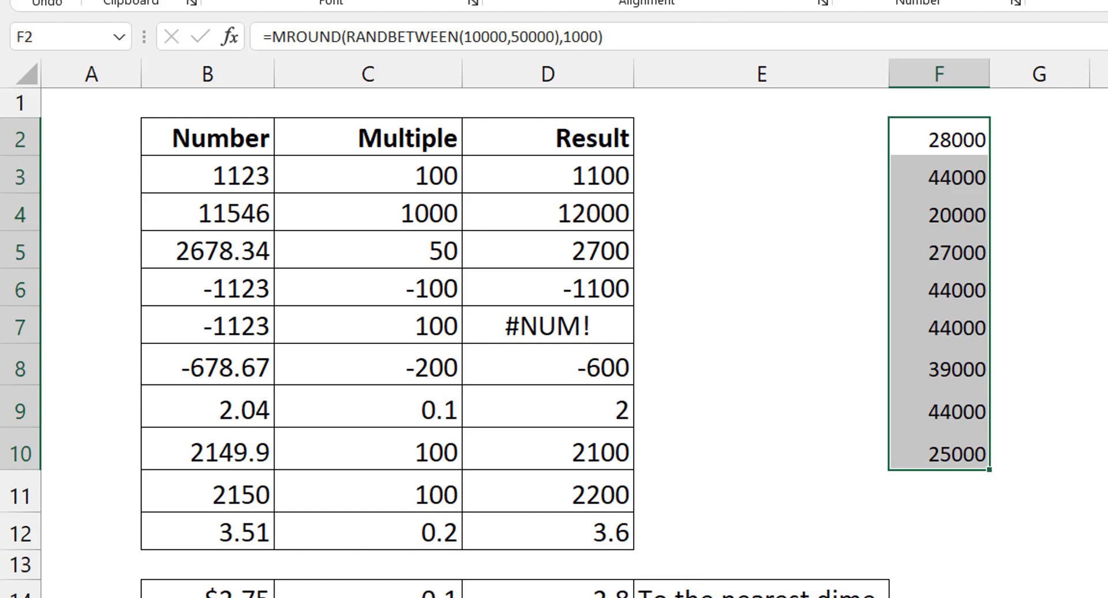
Step: Switch to the next worksheet, "To the nearest hour", and inspect the first three values in the Time column
key("ctrl+Page_Down")
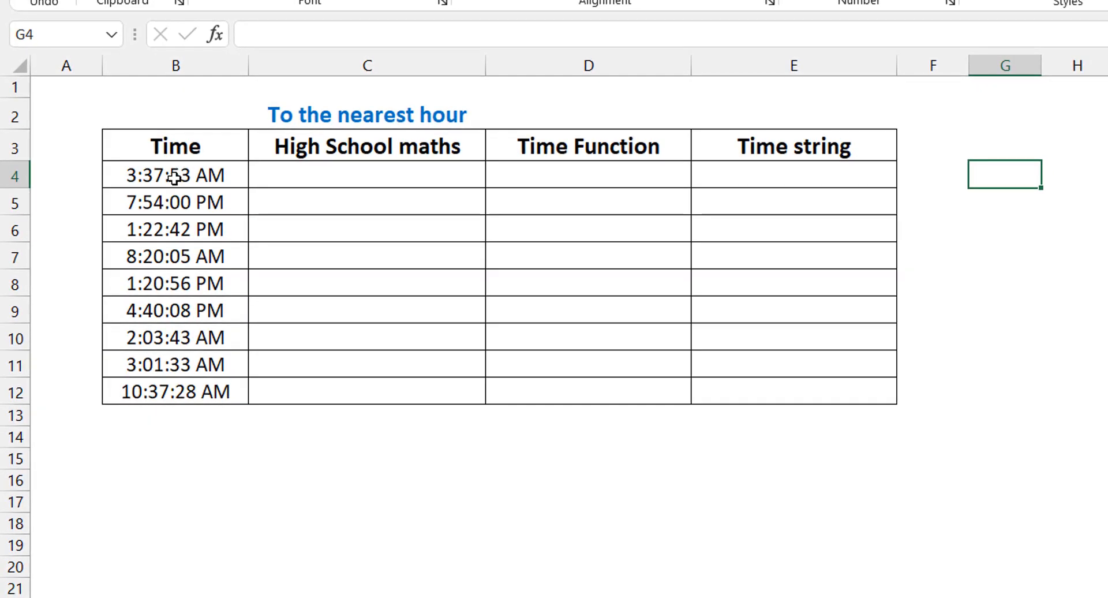
left_click(146, 173)
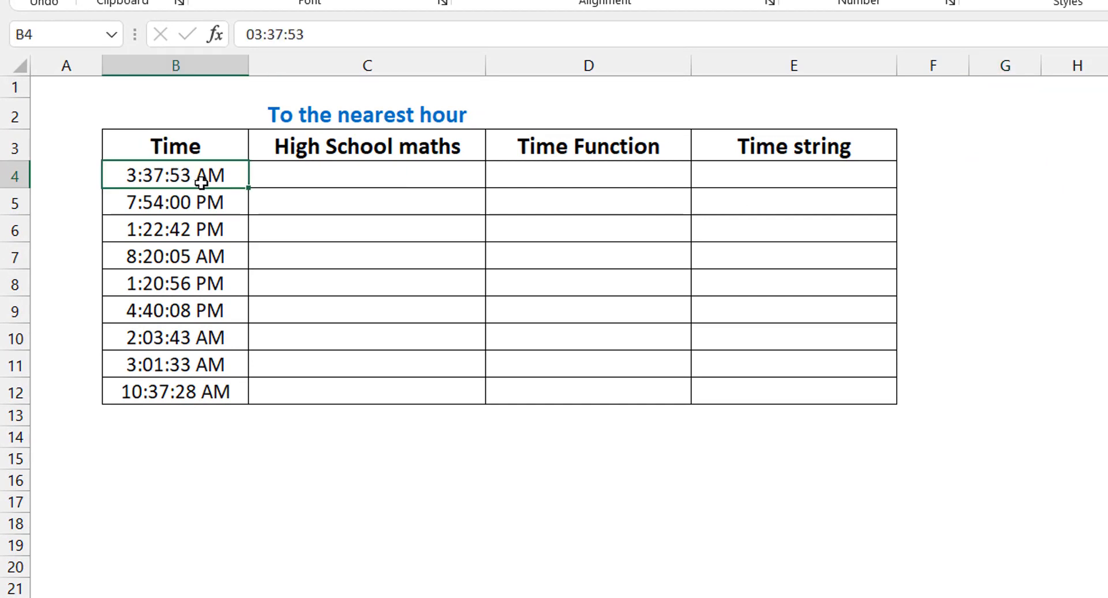
left_click(215, 202)
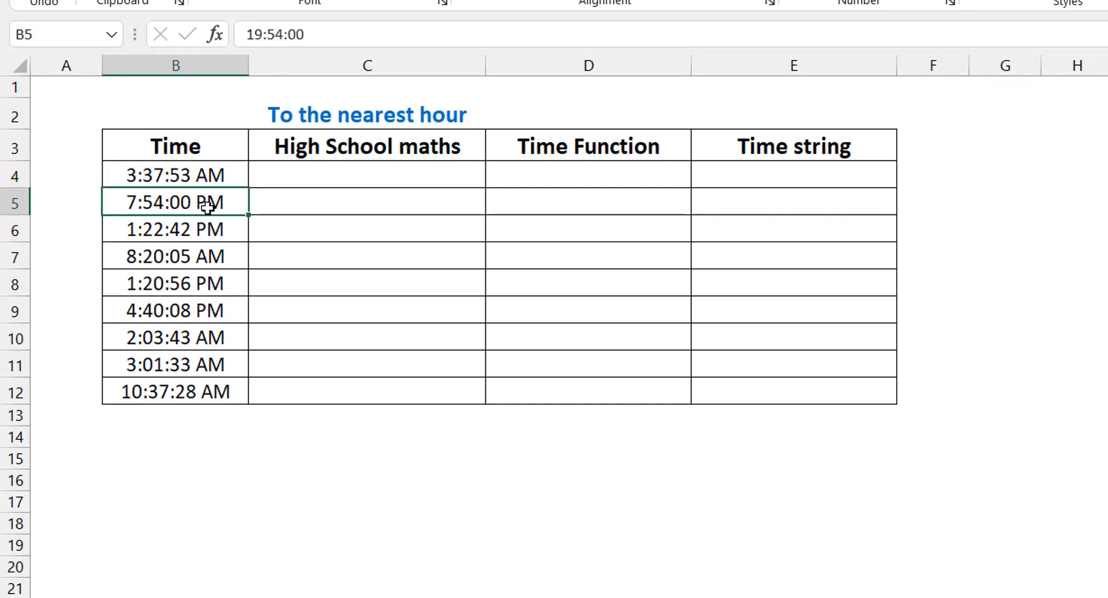
left_click(179, 230)
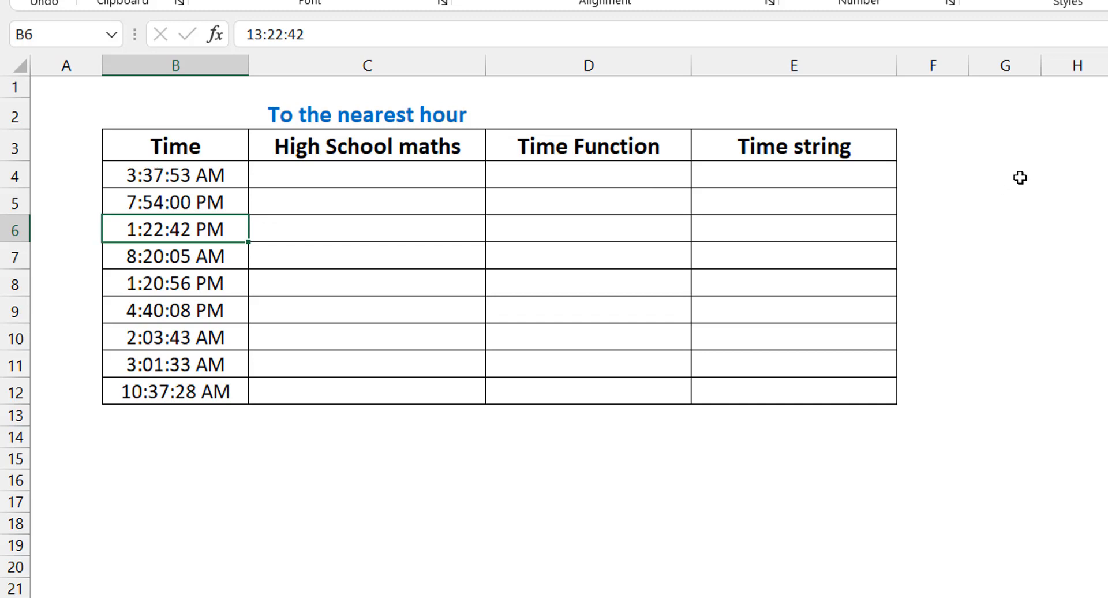
left_click(1010, 178)
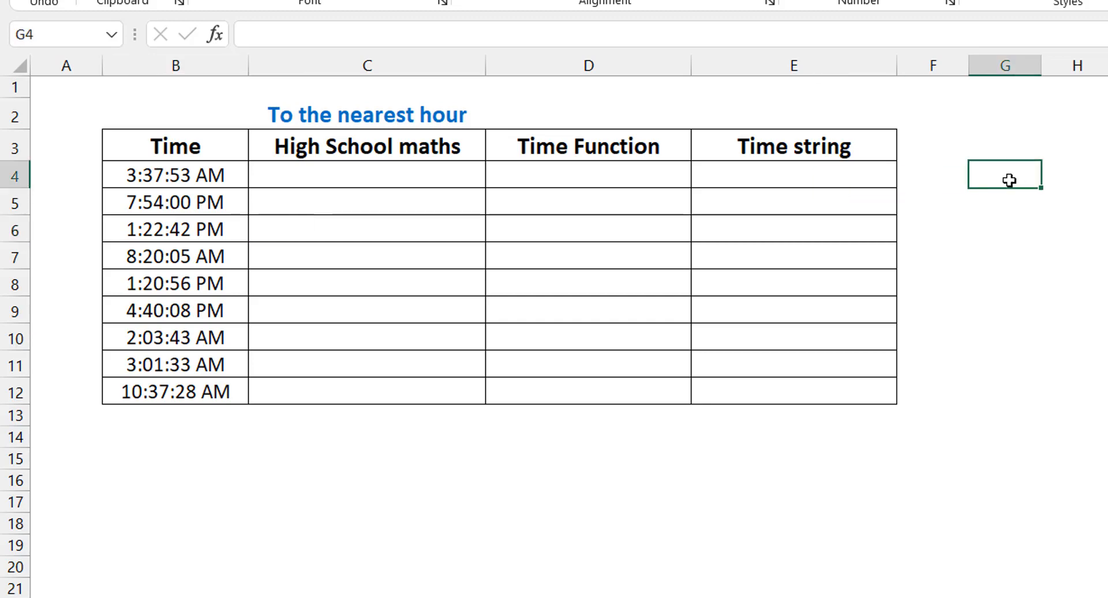
type("1/24")
key("Return")
Step: Enter the formula =1/24 in cell G4 and apply the General number format to it
left_click(1009, 180)
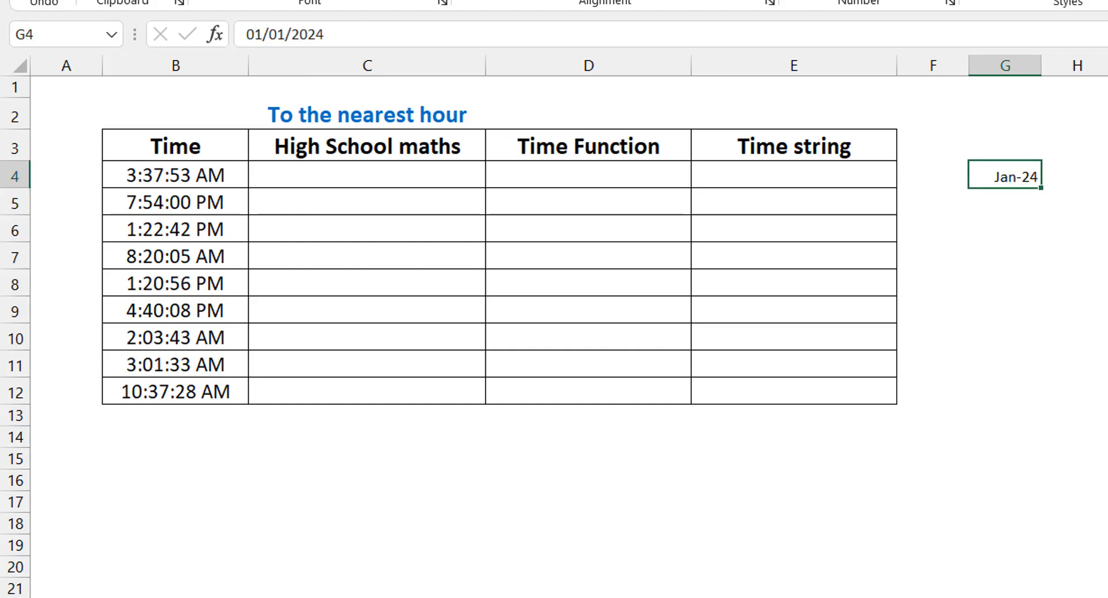
type("=1/24")
key("Return")
left_click(1004, 174)
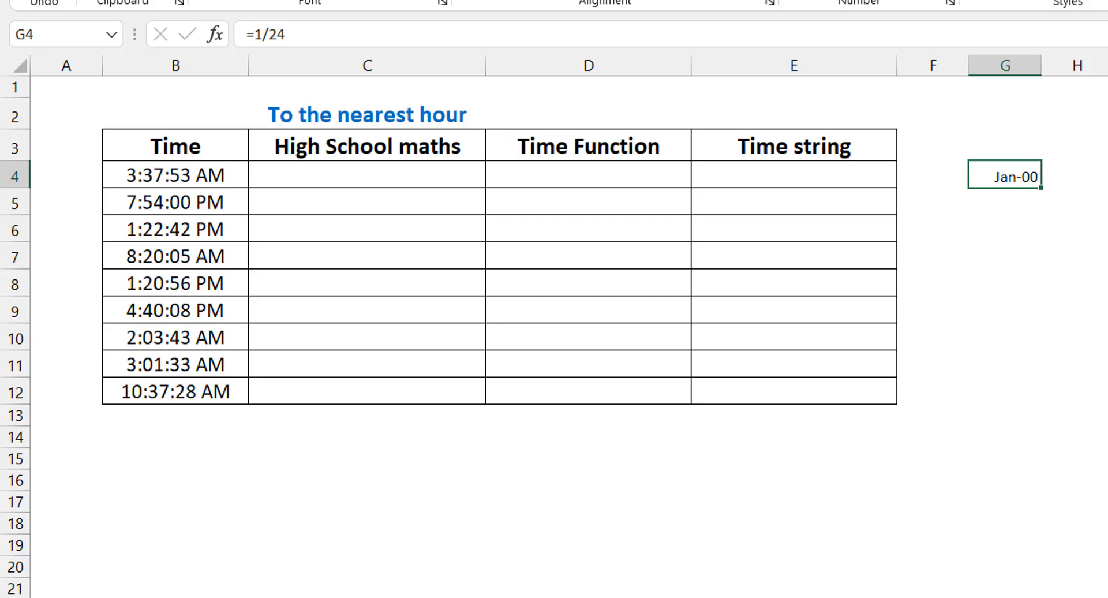
key("ctrl+shift+asciitilde")
Step: Round the times to the nearest hour in C4:C12 by filling down the formula =MROUND(B4,1/24)
left_click(343, 176)
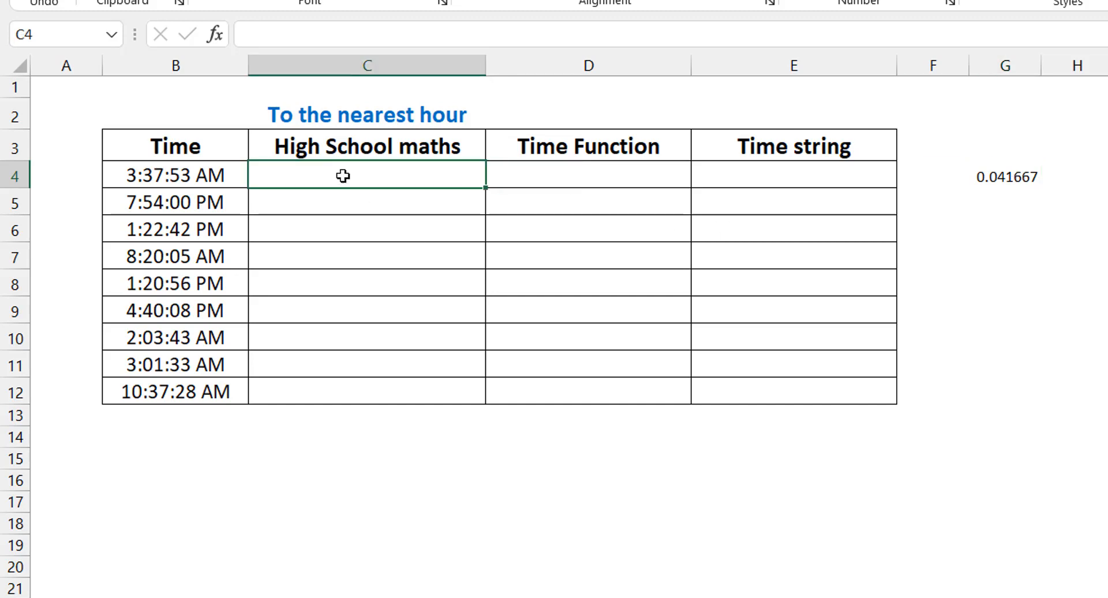
type("=mrou")
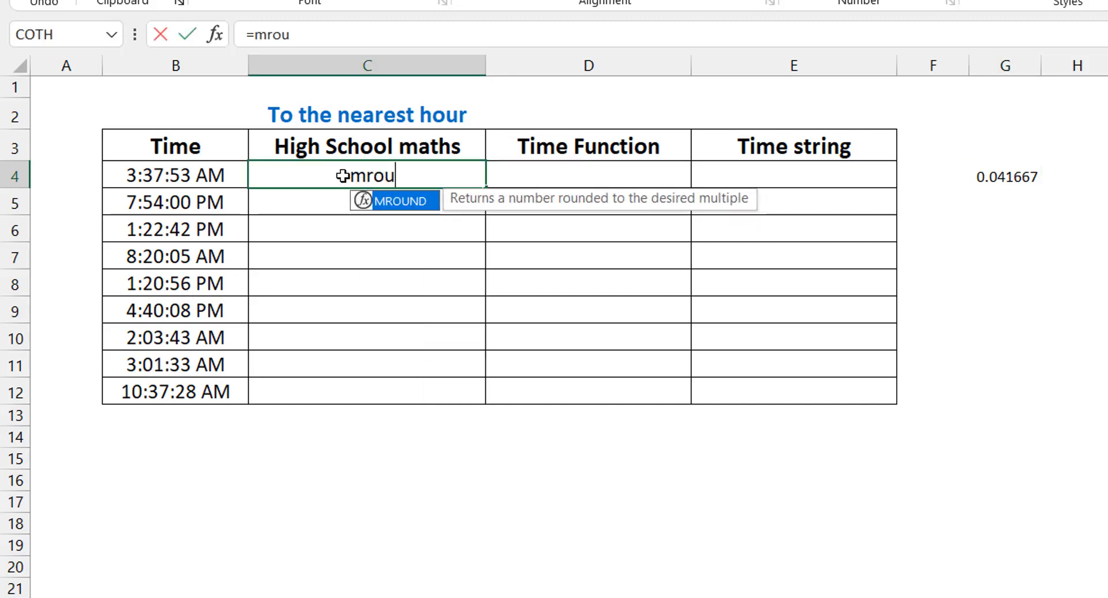
key("Tab")
key("Left")
type(",1")
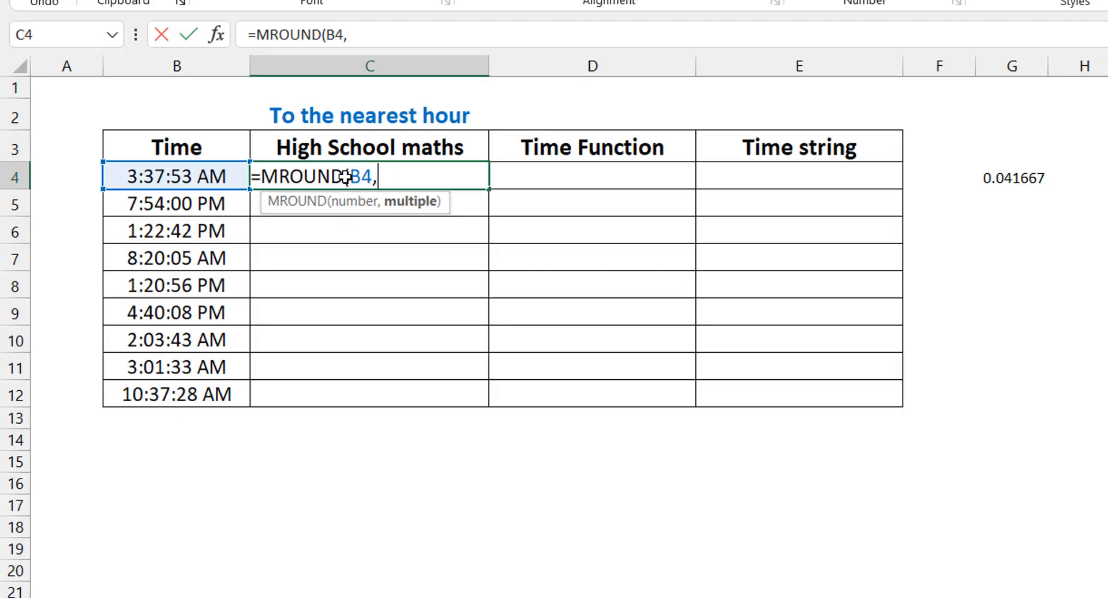
type("/24")
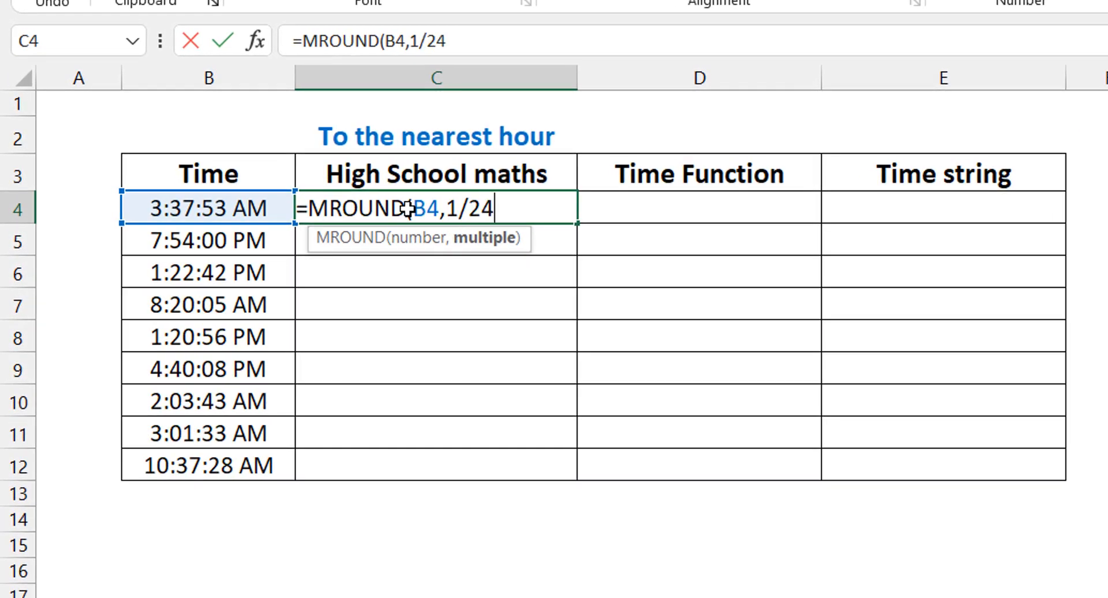
type(")")
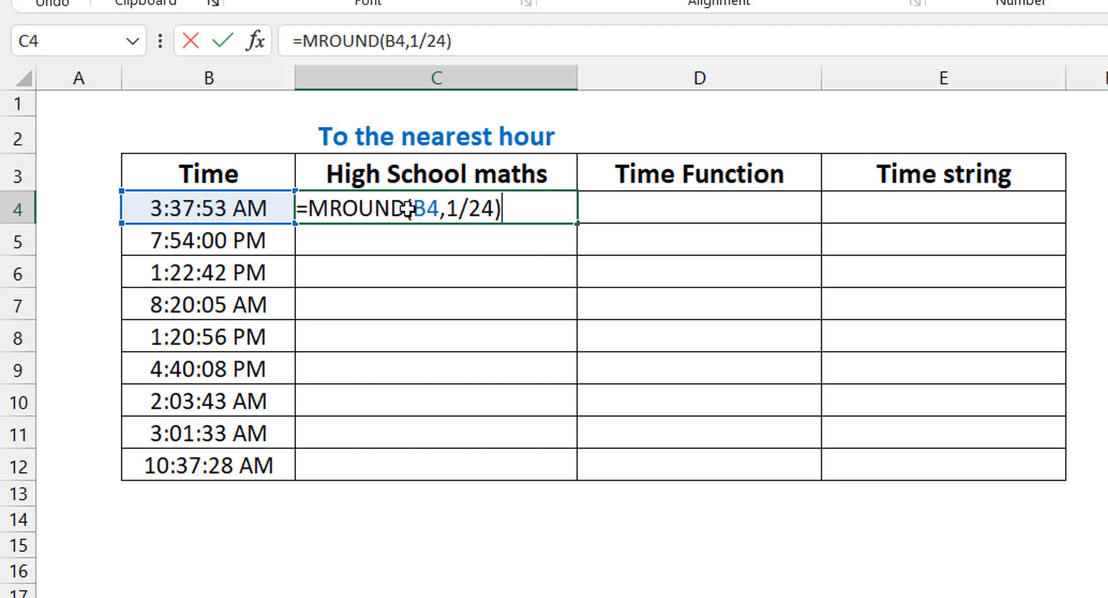
key("ctrl+Return")
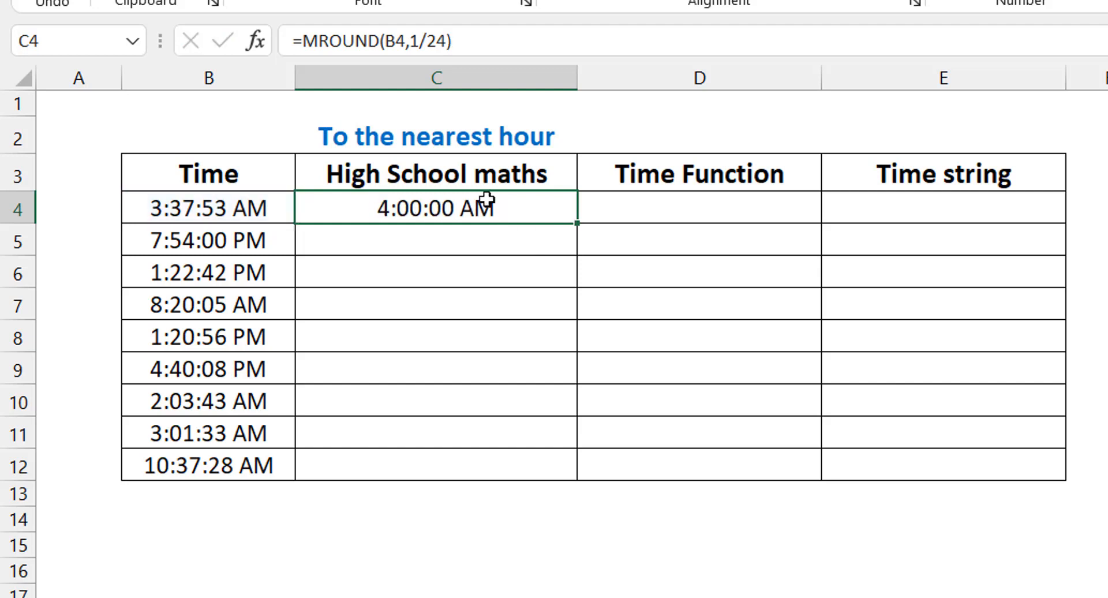
double_click(573, 226)
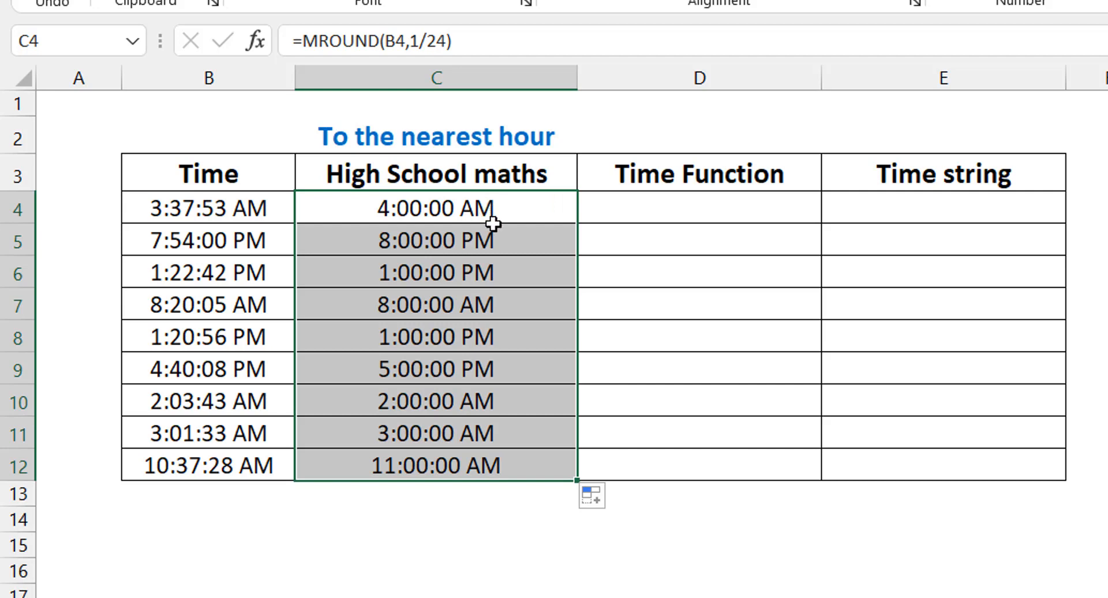
Step: Fill the Time Function column D4:D12 with the nearest-hour formula =MROUND(B4,TIME(1,0,0))
left_click(640, 208)
type("=mro")
key("Tab")
key("Left")
key("Left")
type(",")
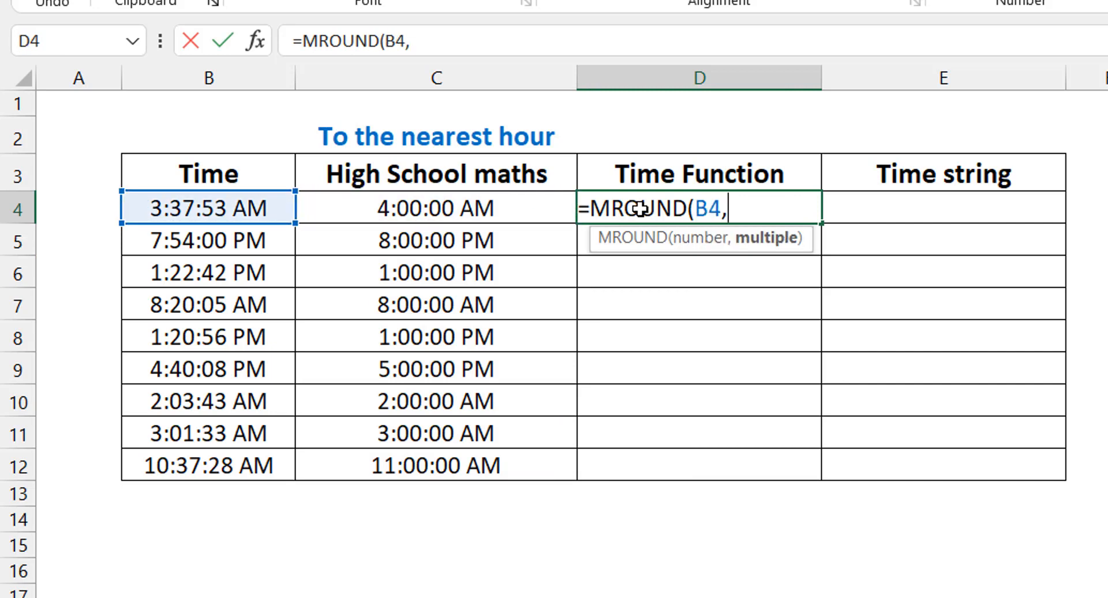
type("tim")
key("Tab")
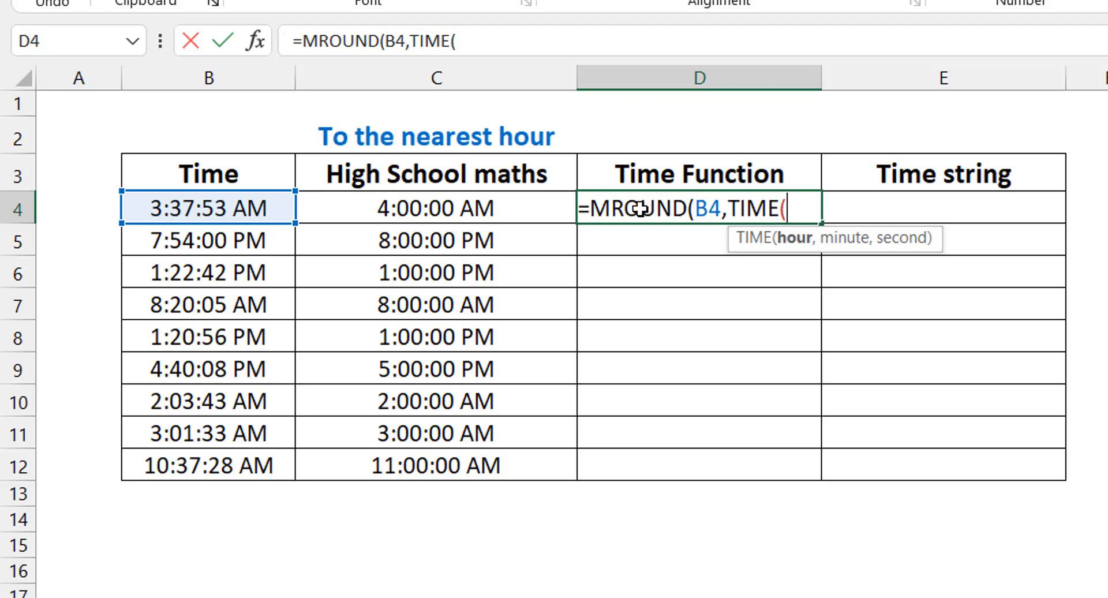
type("1,0,0))")
key("ctrl+Return")
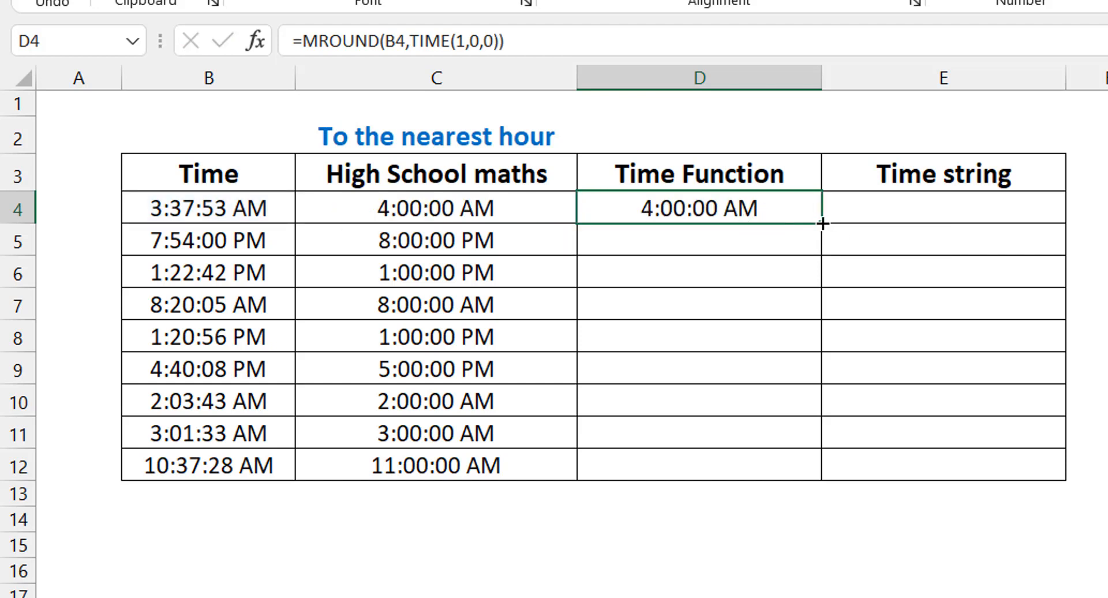
double_click(821, 223)
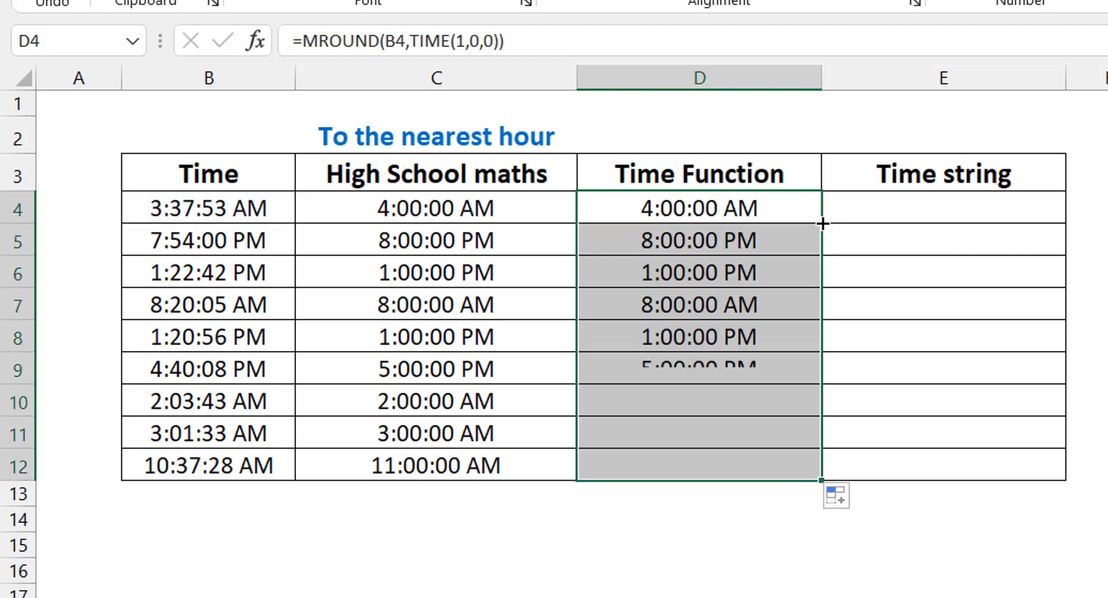
Step: Fill the Time string column E4:E12 with the nearest-hour formula =MROUND(B4,"1:00")
left_click(883, 210)
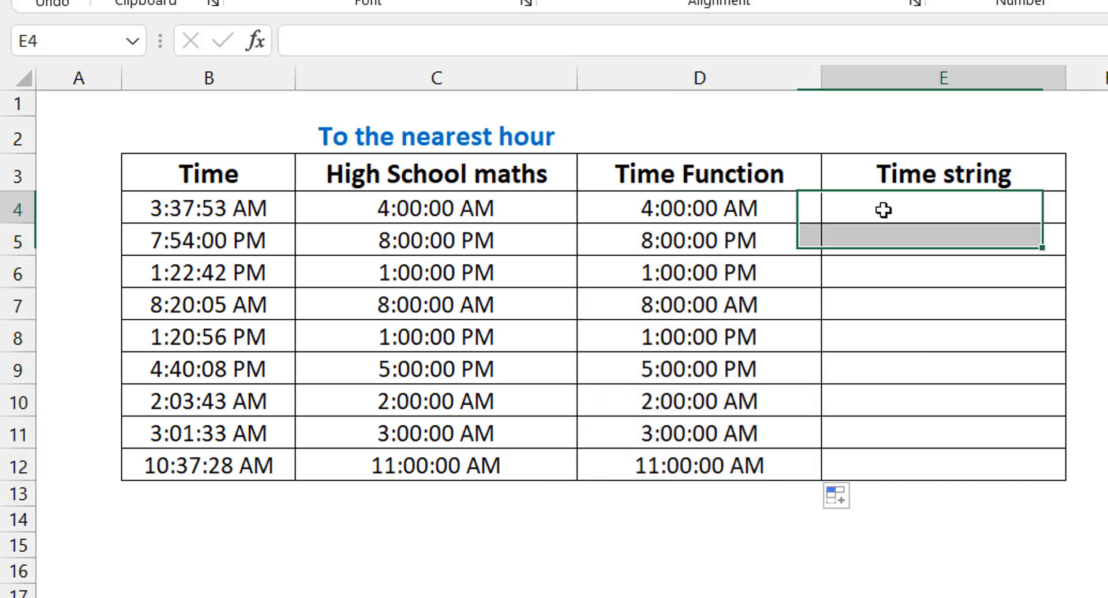
type("=mrou")
key("Tab")
key("Left")
key("Left")
key("Left")
type(",")
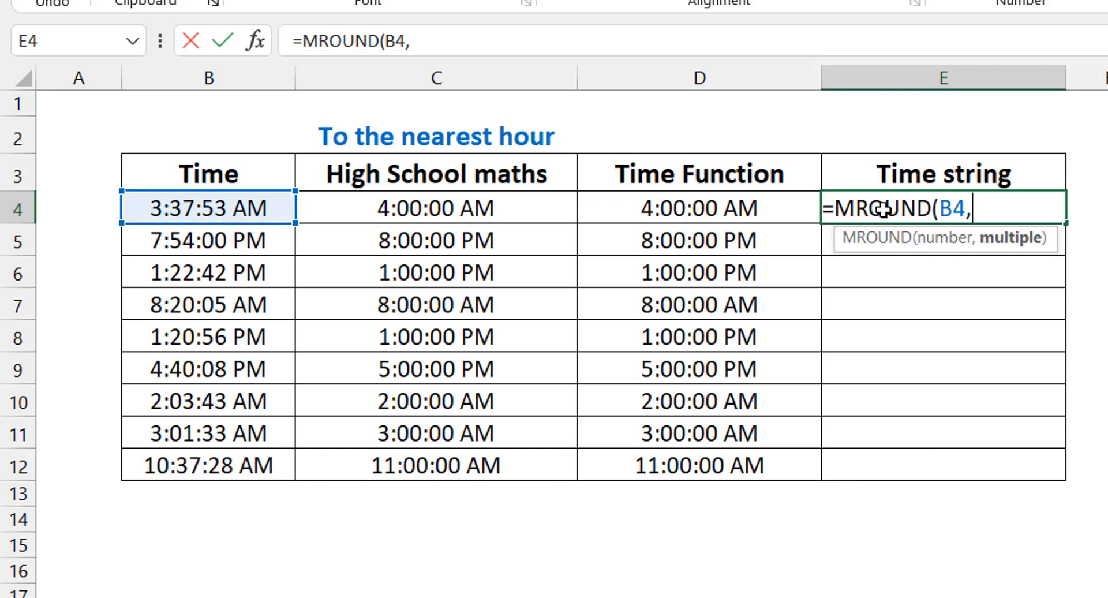
type("\"1:00")
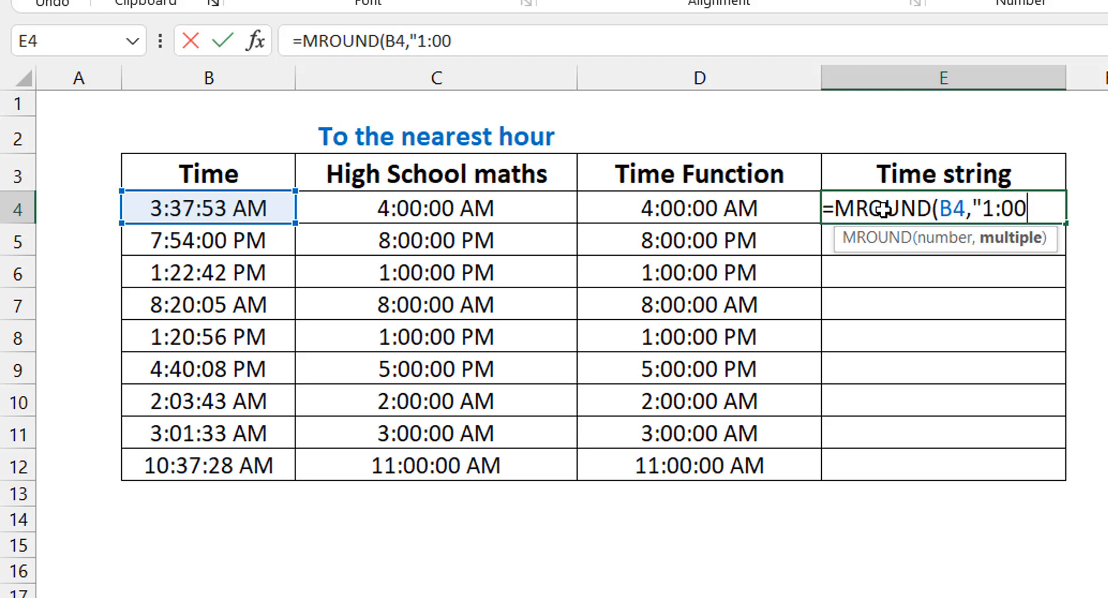
type("\"")
key("ctrl+Return")
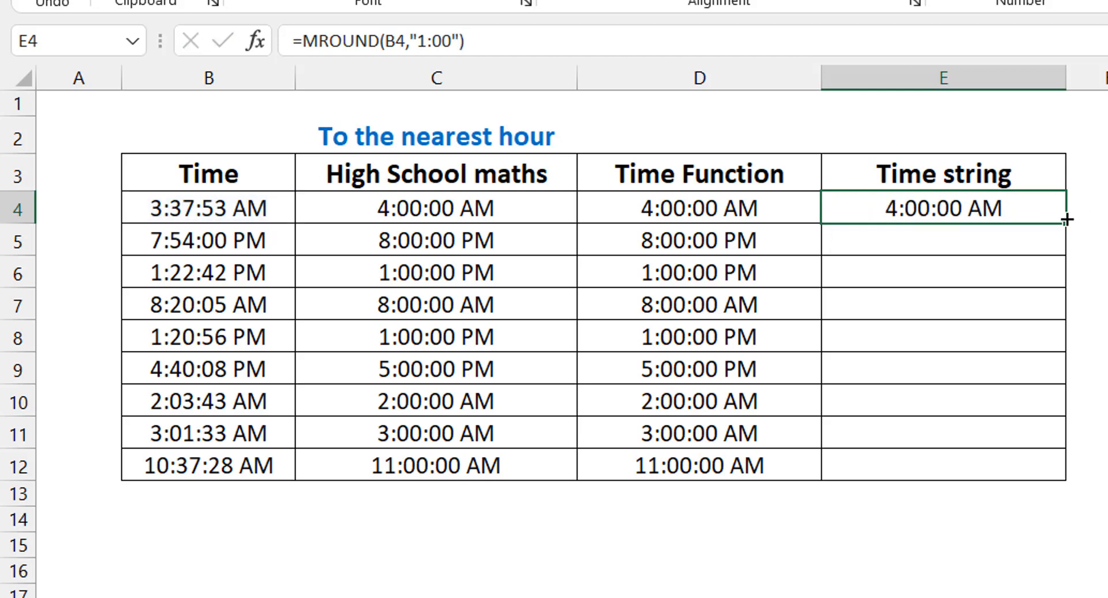
double_click(1066, 220)
left_click(1021, 257)
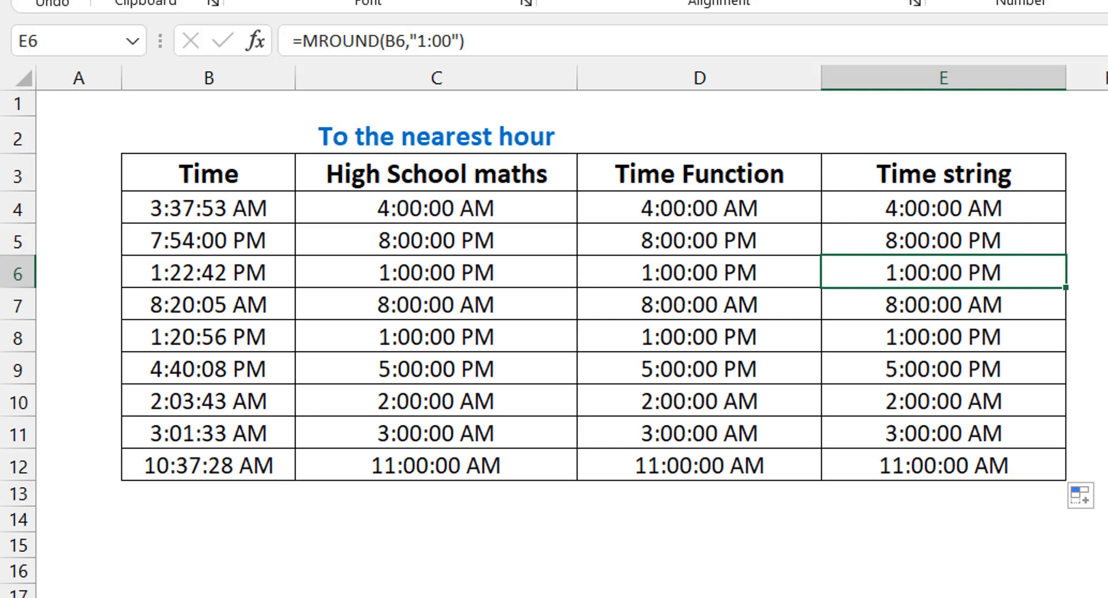
Step: Switch to the next worksheet, "To the nearest X minutes", and change the time in B12 to 22:52:30
key("ctrl+Page_Down")
left_click(245, 207)
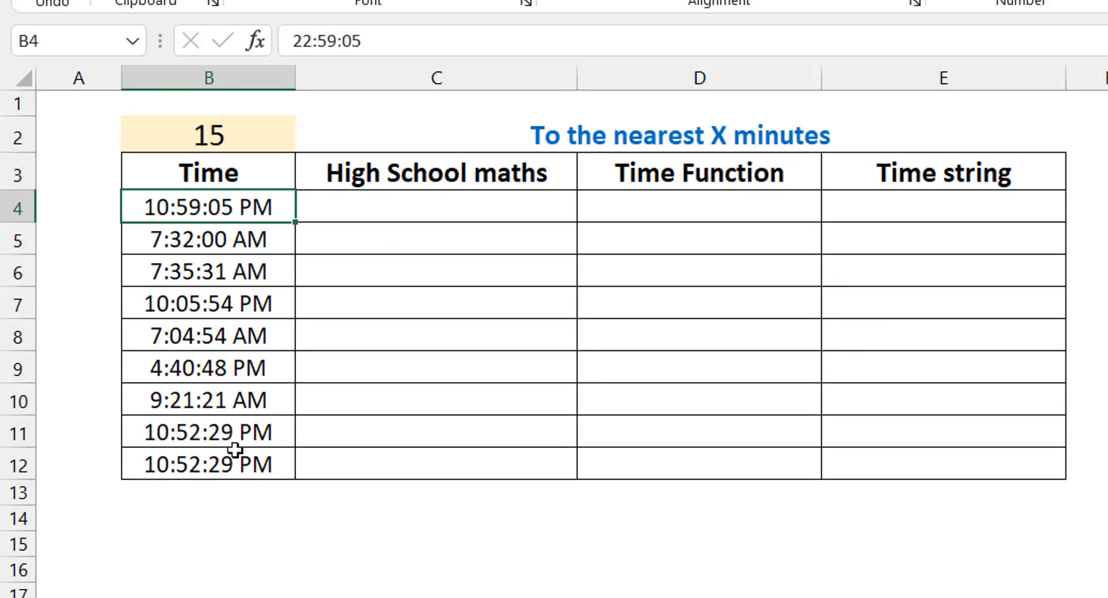
left_click(224, 464)
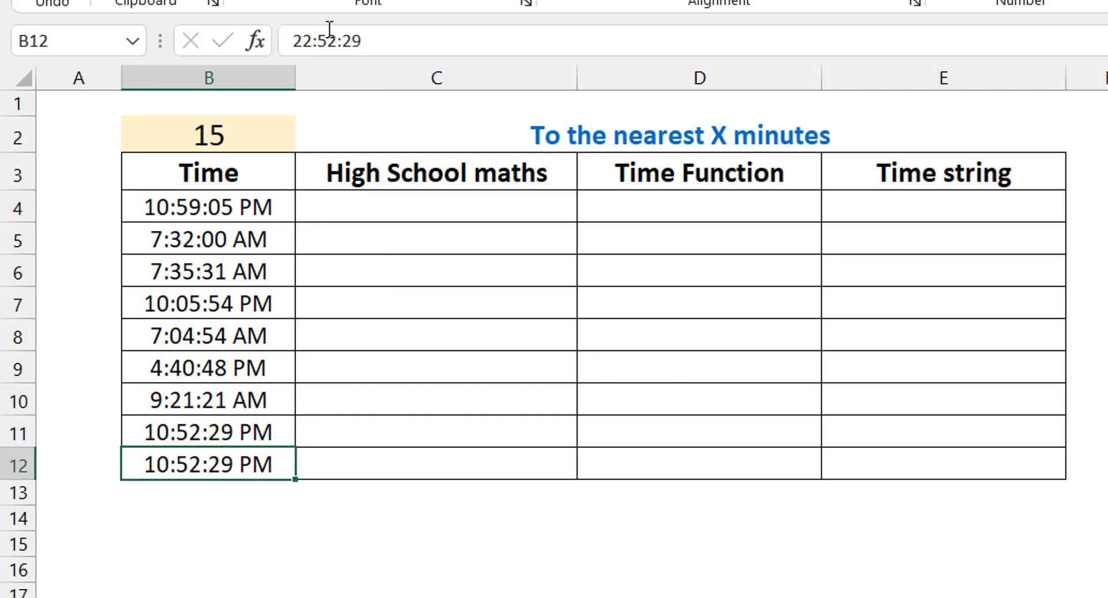
left_click(375, 45)
key("BackSpace")
key("BackSpace")
type("39")
key("BackSpace")
type("0")
key("ctrl+Return")
Step: Set the rounding interval in B2 to 5 minutes
left_click(355, 212)
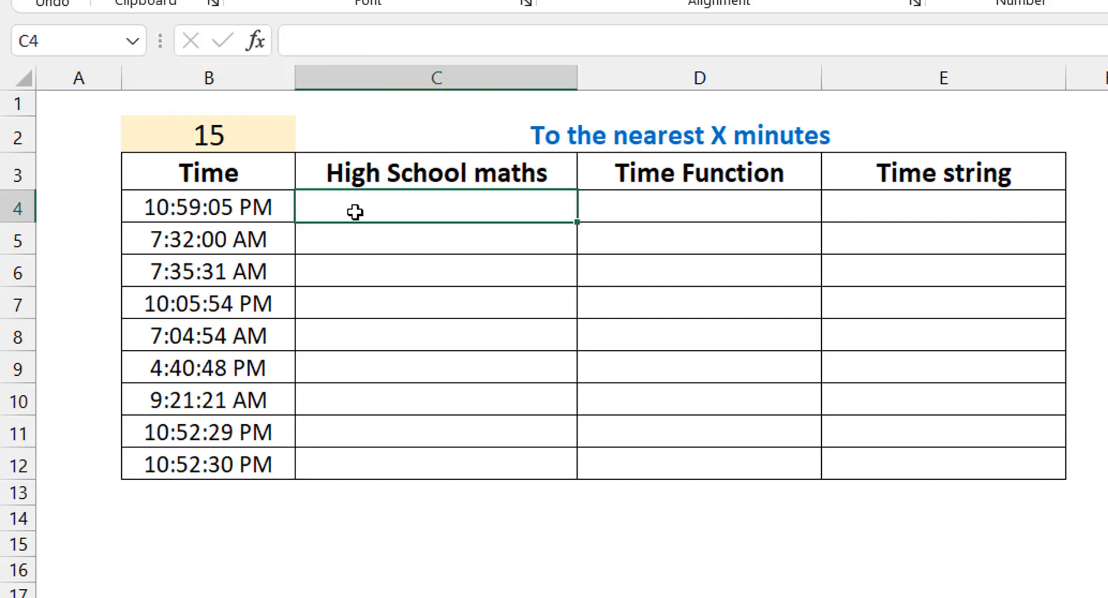
left_click(229, 127)
type("5")
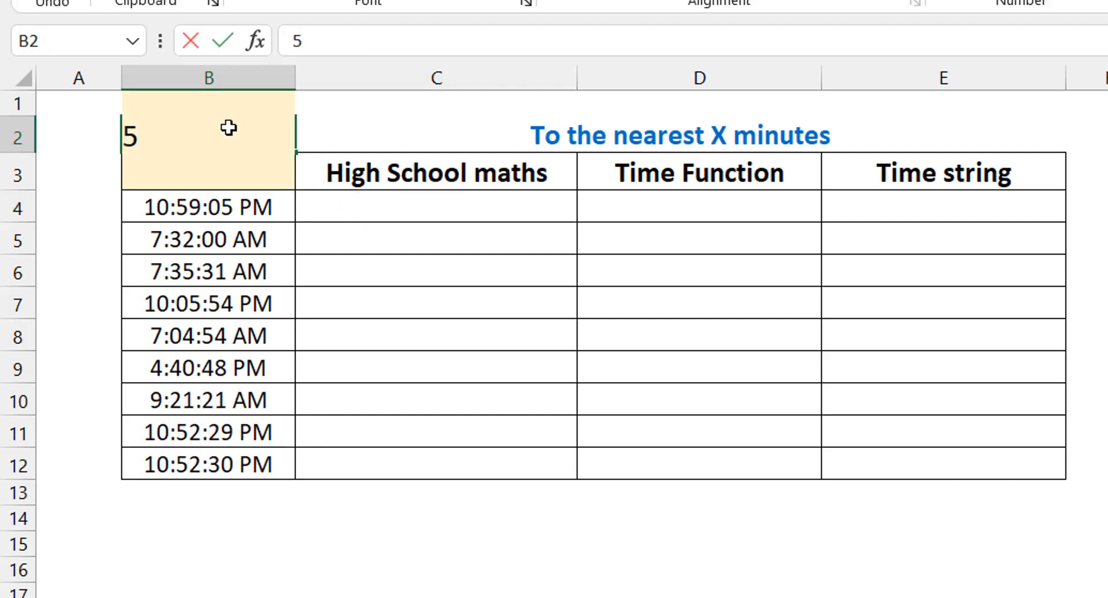
key("ctrl+Return")
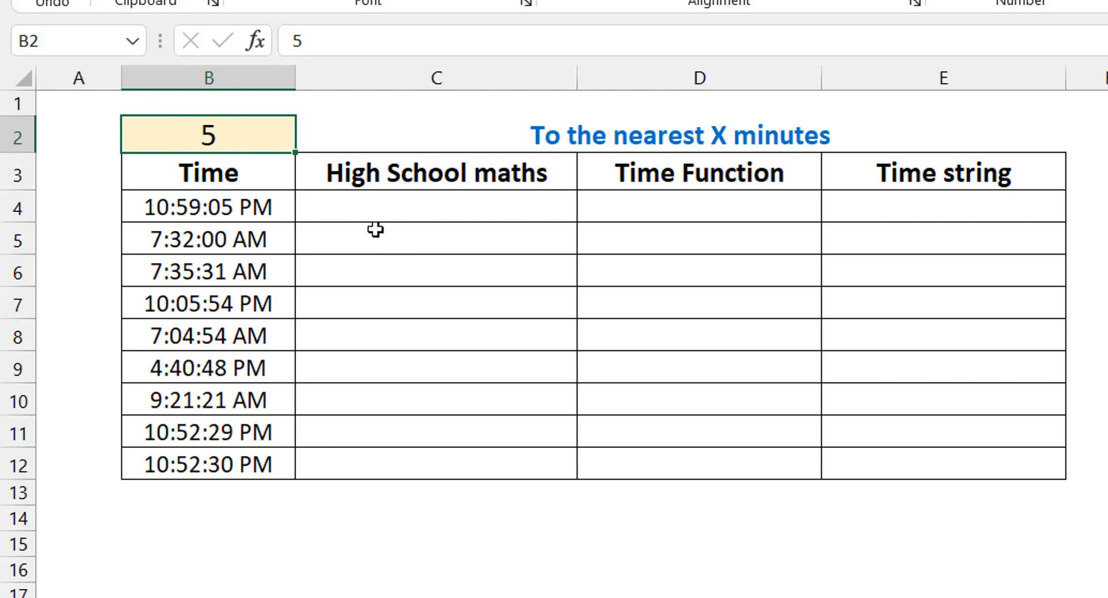
Step: Fill C4:C12 with =MROUND(B4,$B$2/1440) and compare the original times in rows 6, 11 and 12 with their rounded results
left_click(371, 208)
type("=mroun")
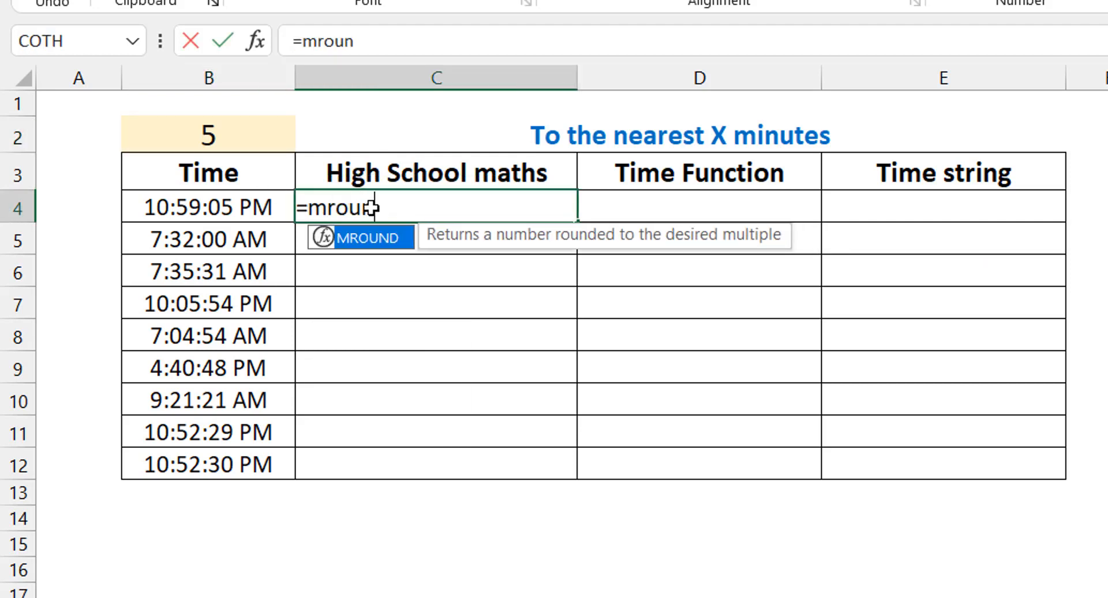
key("Tab")
key("Left")
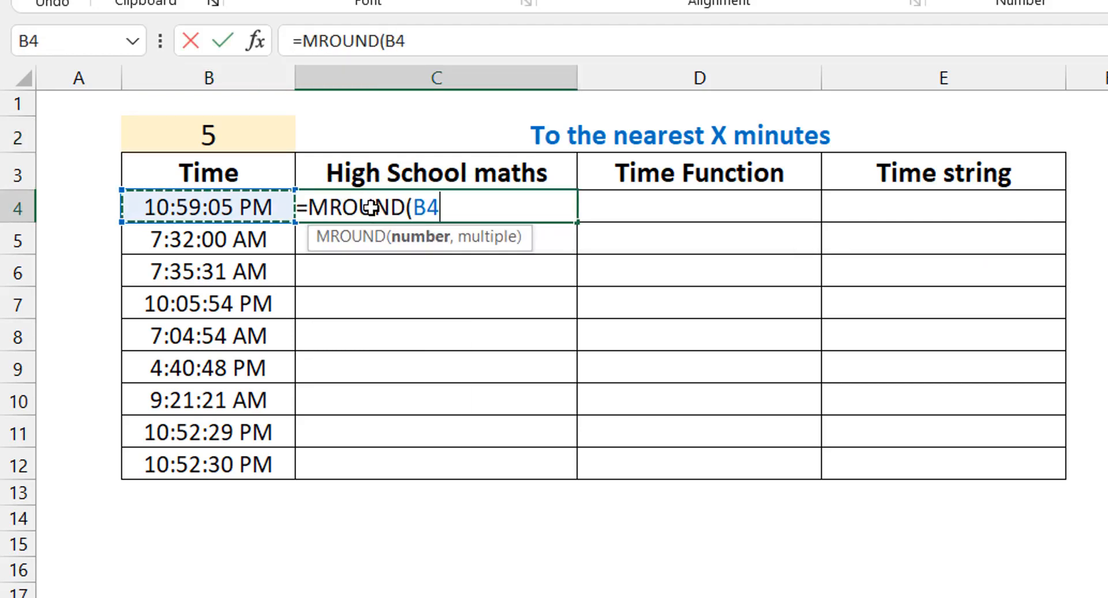
type(",")
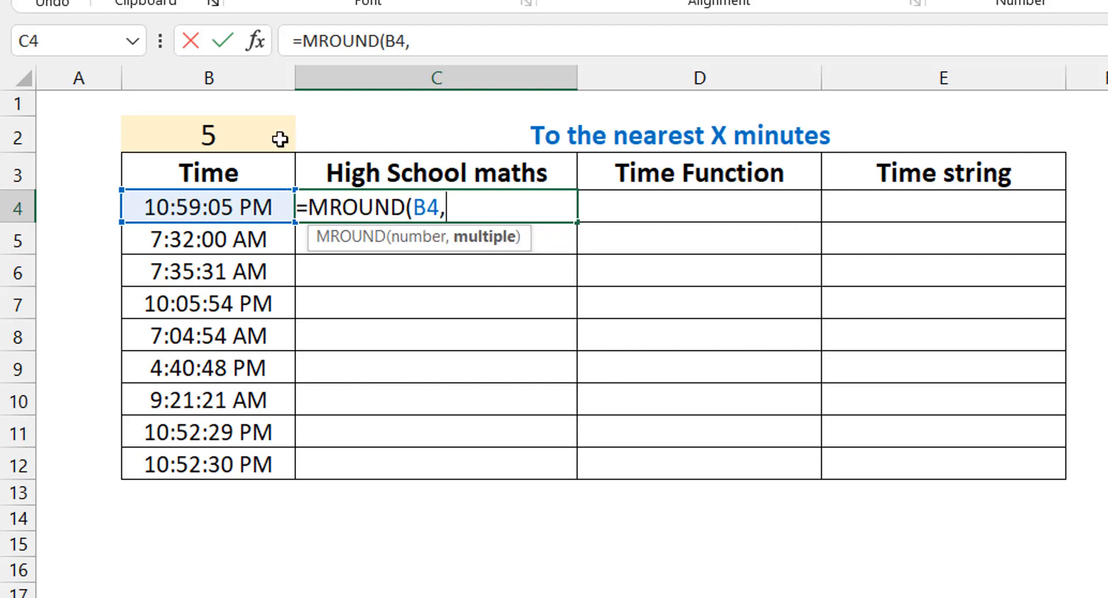
left_click(230, 134)
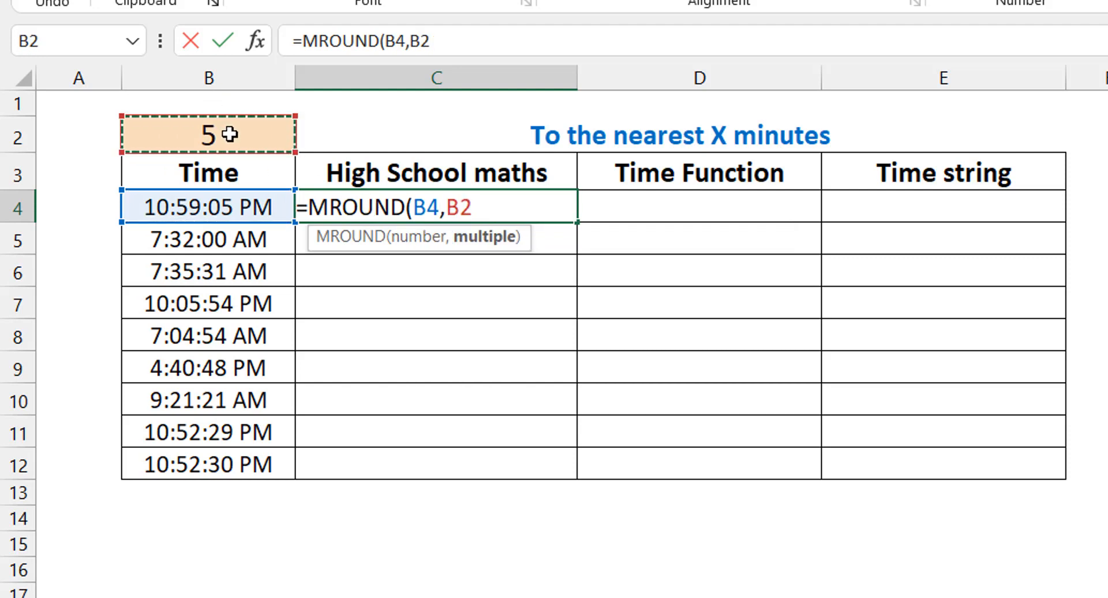
key("F4")
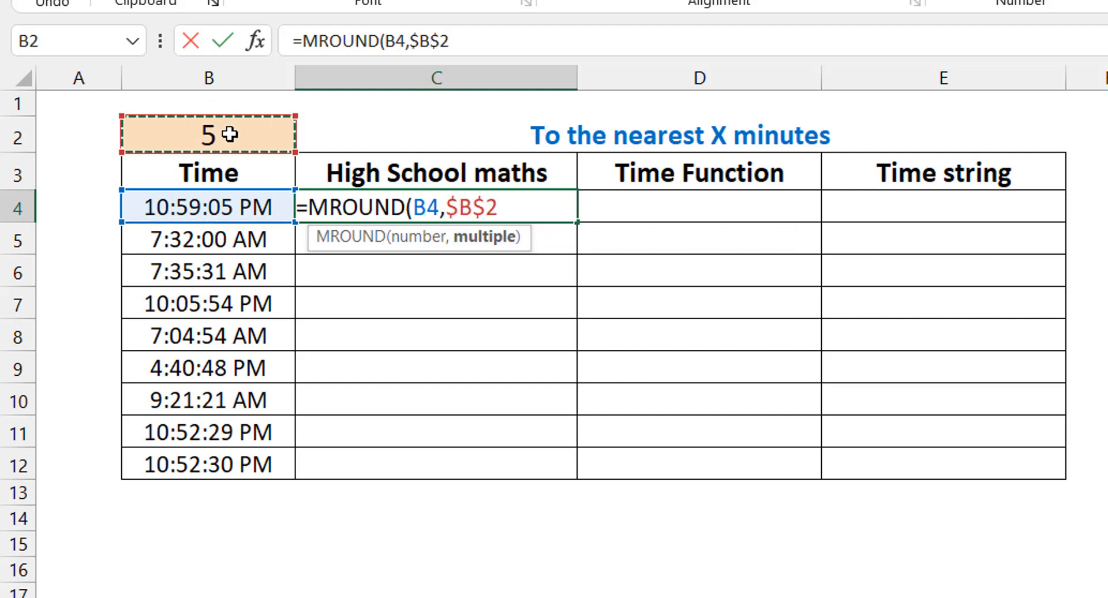
type("/1440")
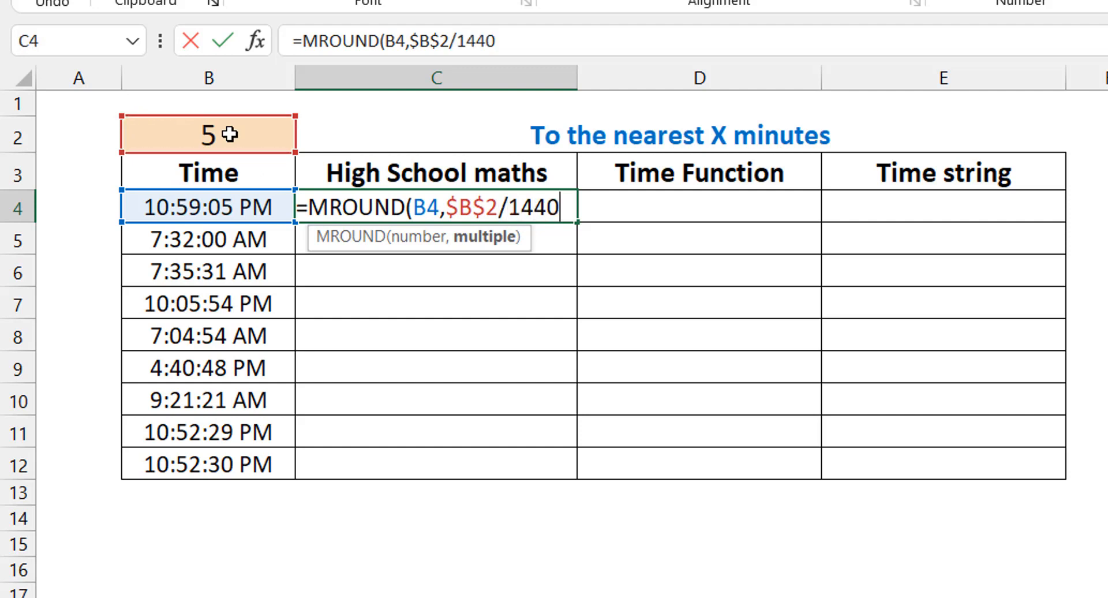
type(")")
key("ctrl+Return")
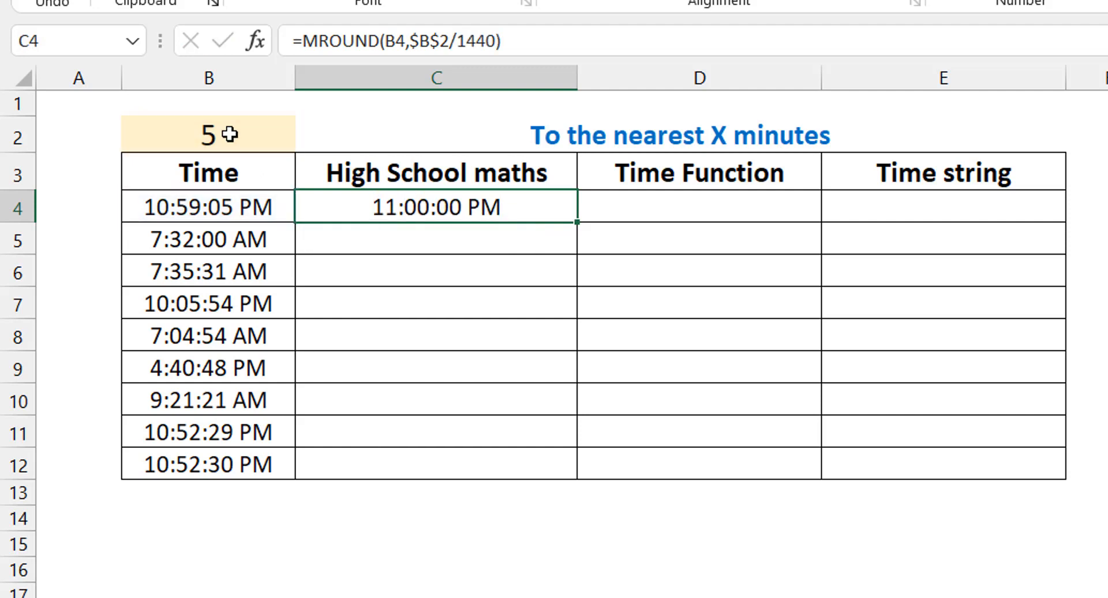
double_click(576, 221)
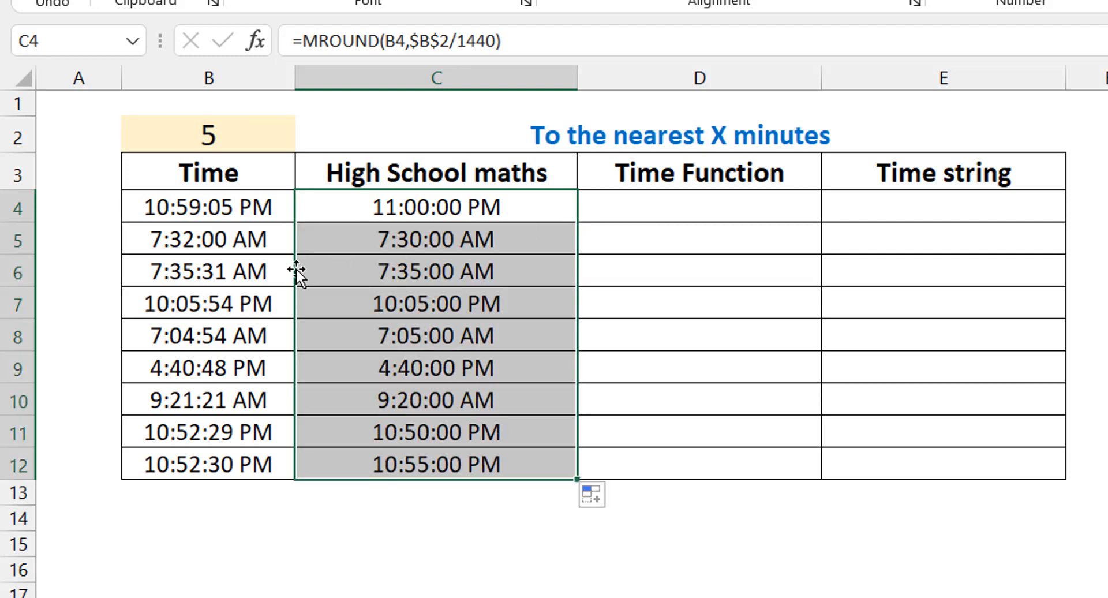
left_click(210, 276)
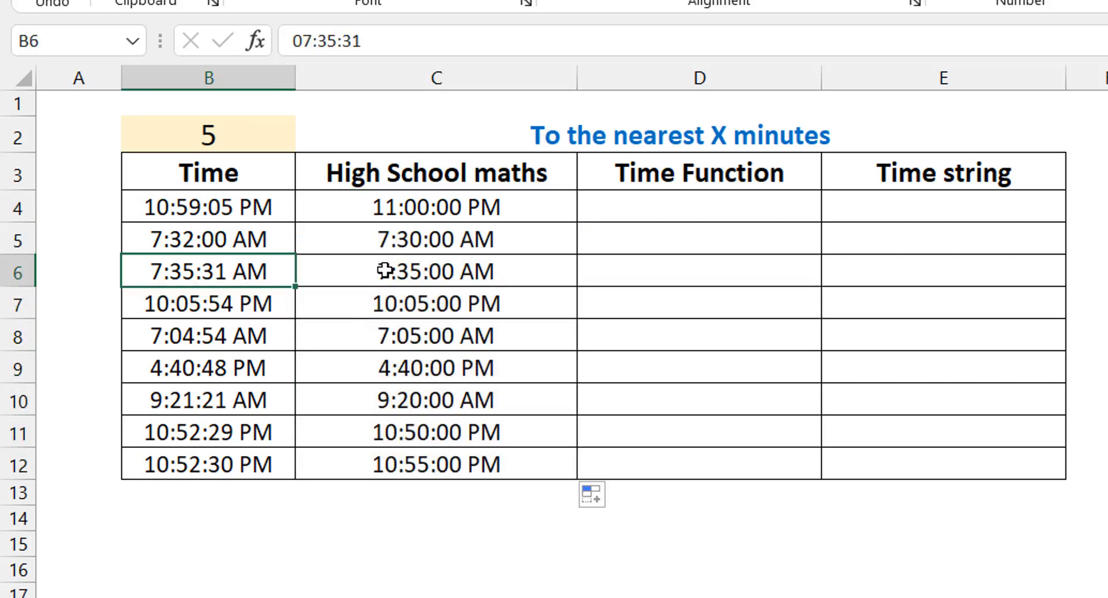
left_click(232, 429)
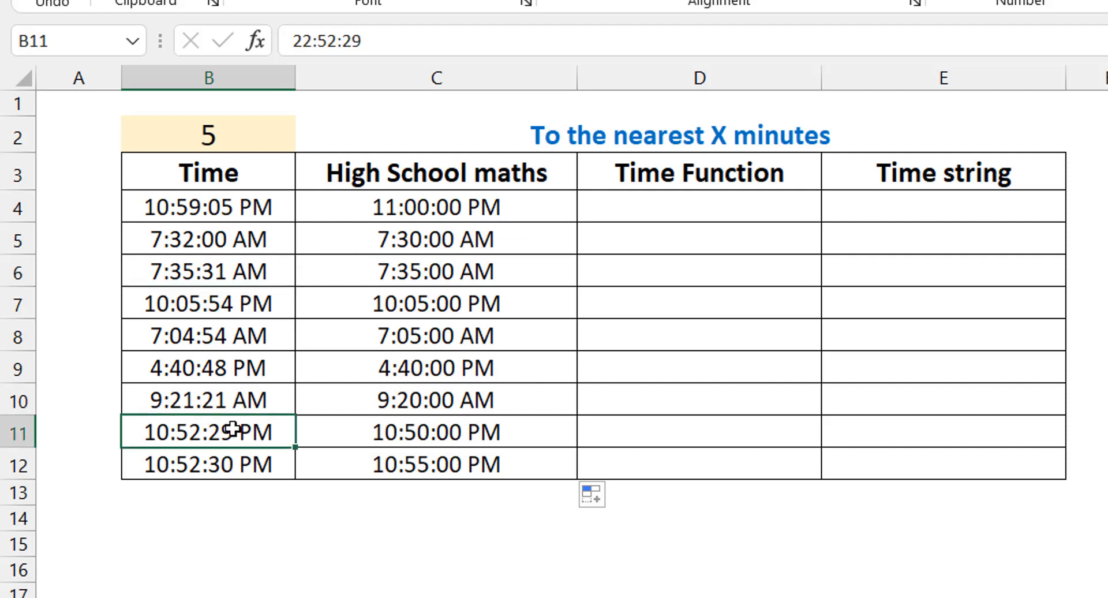
left_click(237, 462)
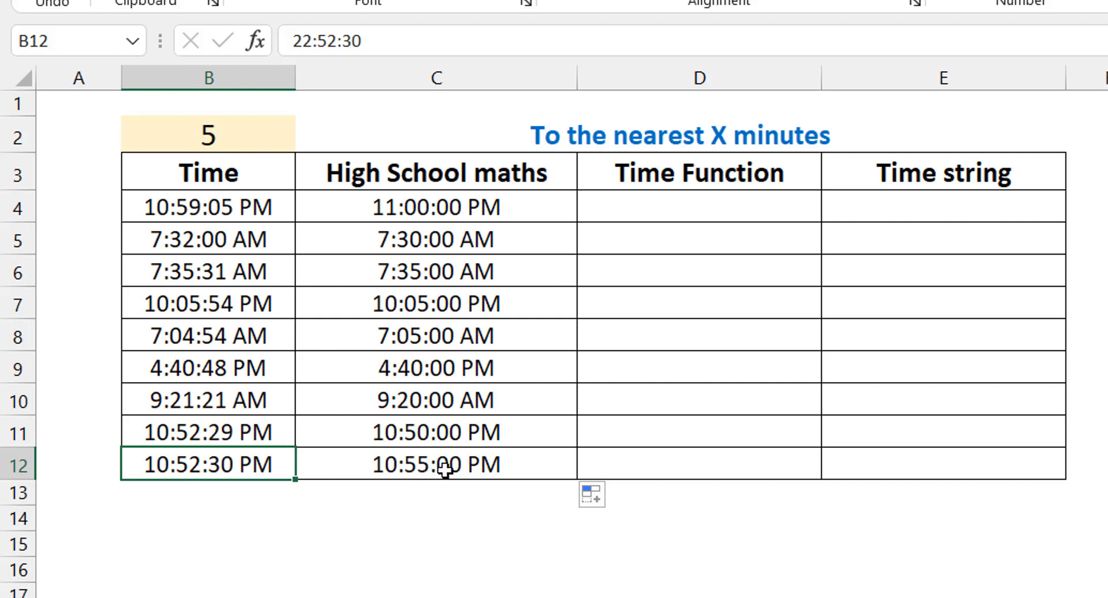
left_click(224, 436)
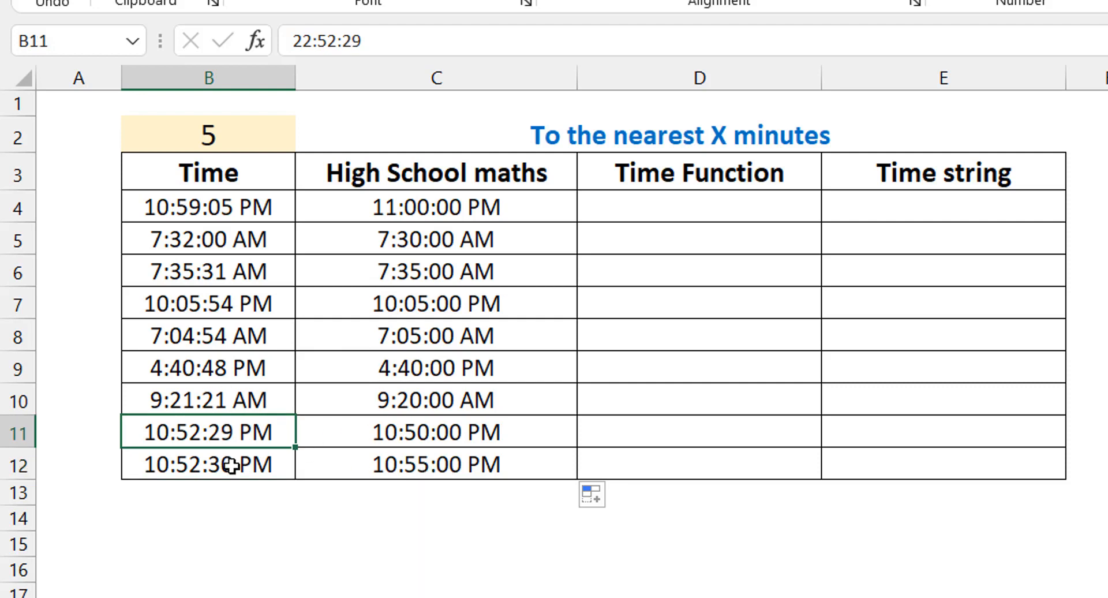
Step: Fill the Time Function column D4:D12 with the formula =MROUND(B4,TIME(0,$B$2,0))
left_click(674, 201)
type("=mround(")
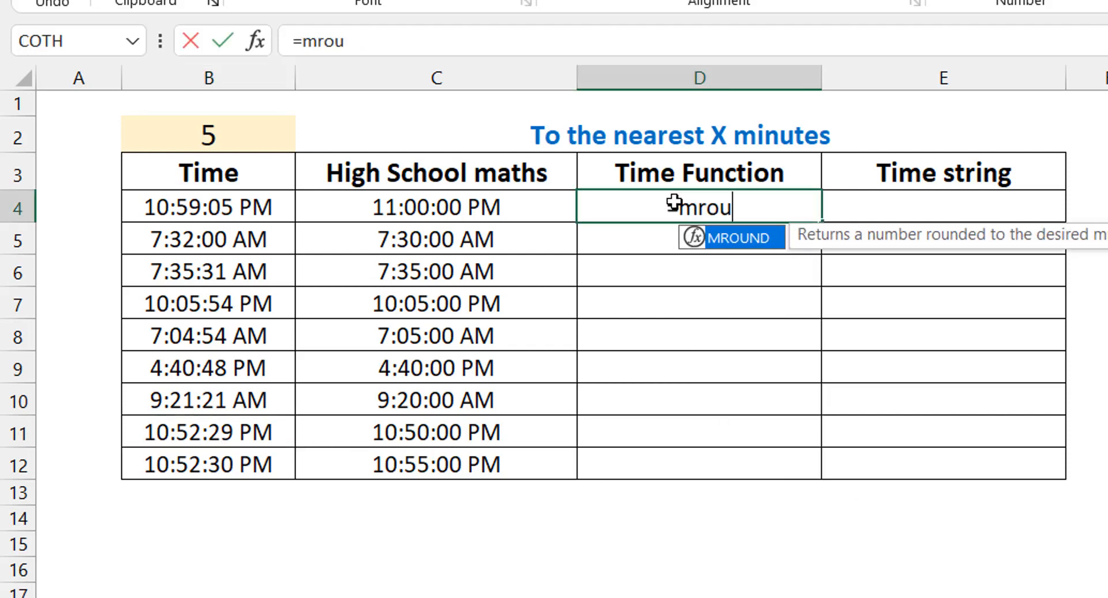
key("Left")
key("Left")
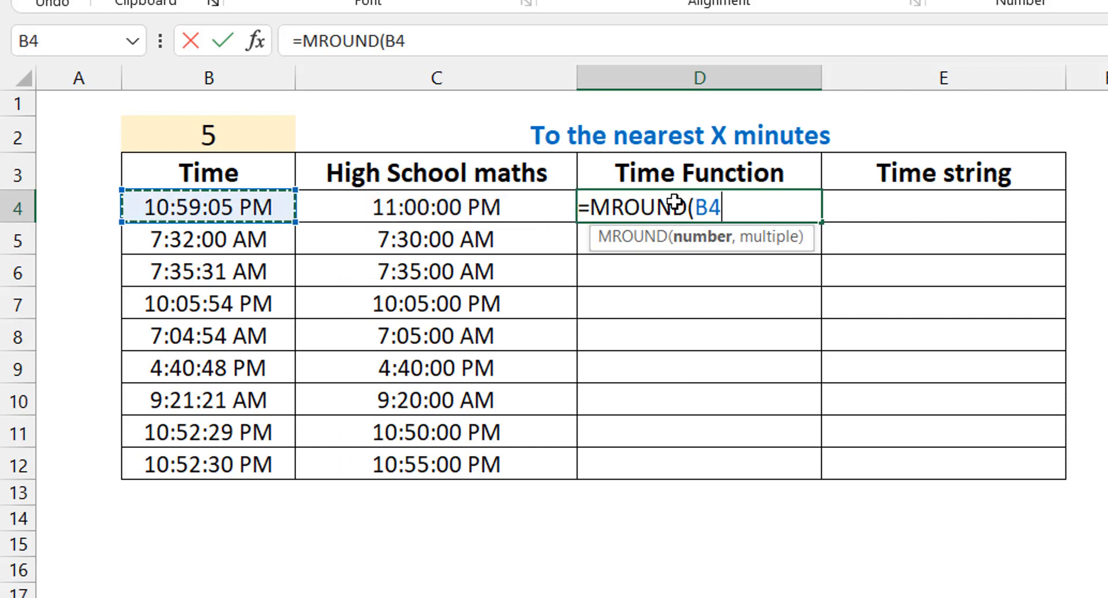
type(",time")
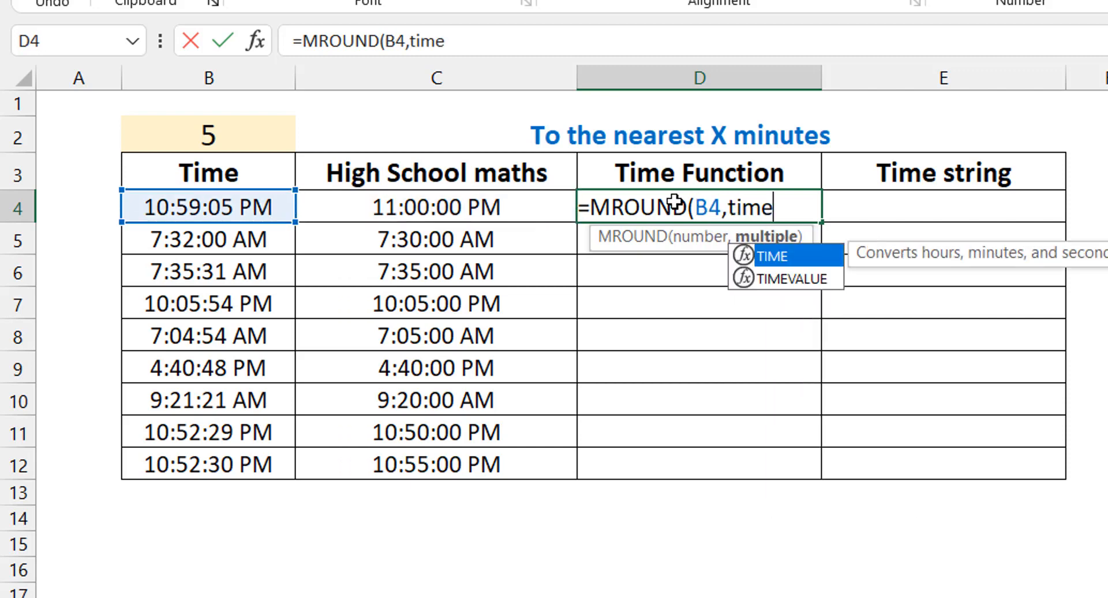
key("Tab")
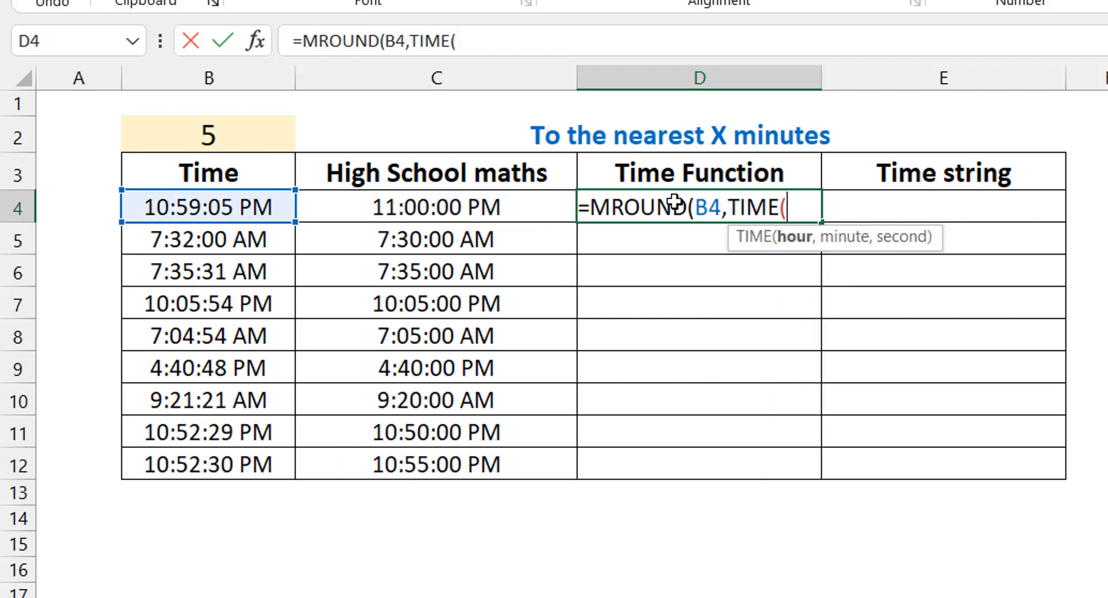
type("0,")
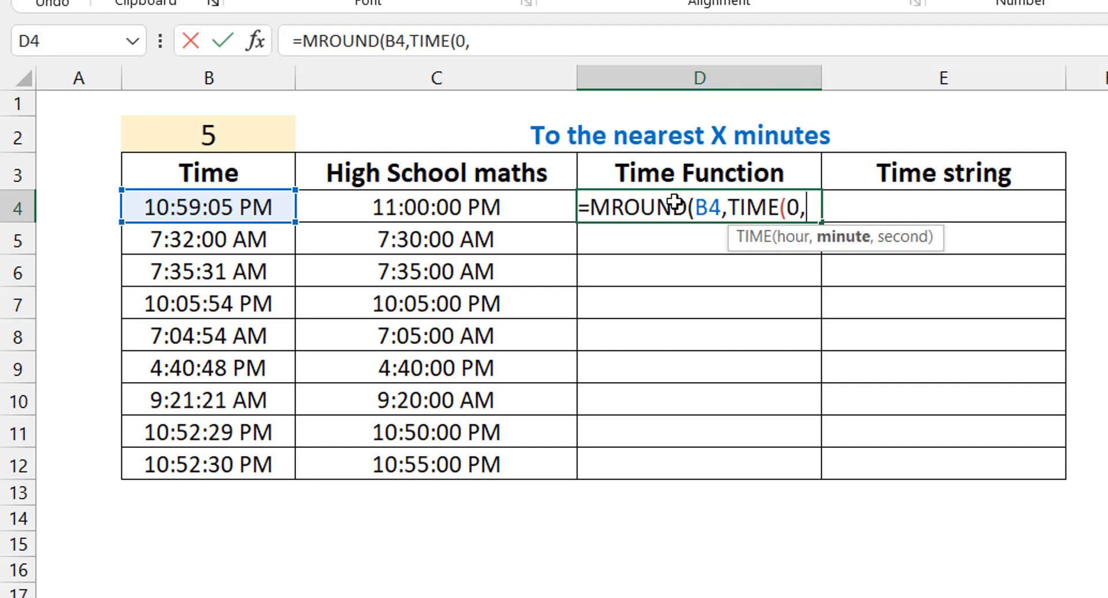
left_click(263, 125)
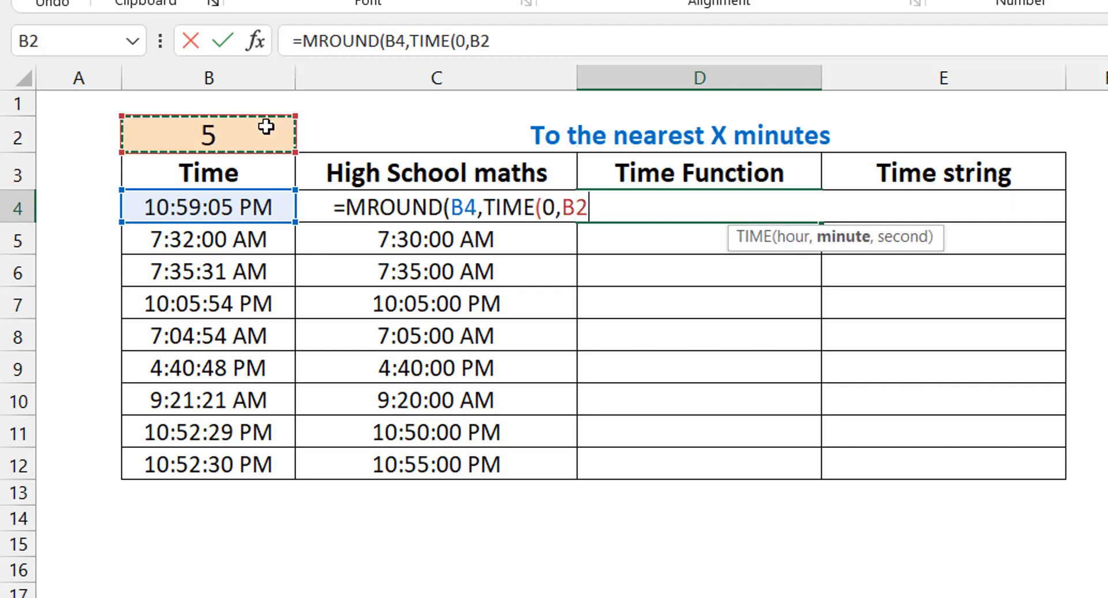
key("F4")
type(",0")
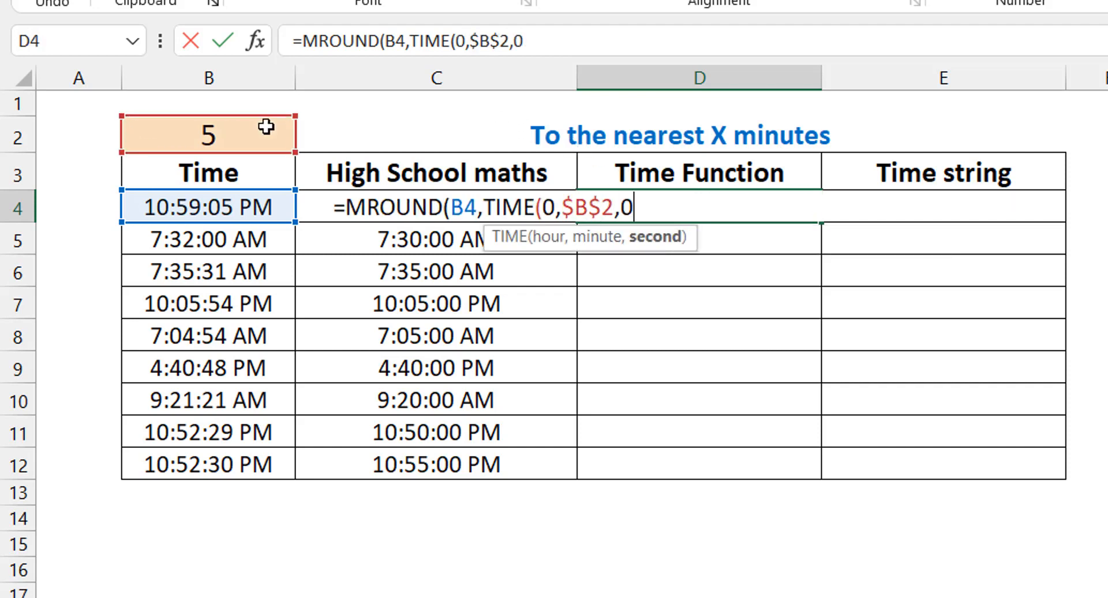
type("))")
key("ctrl+Return")
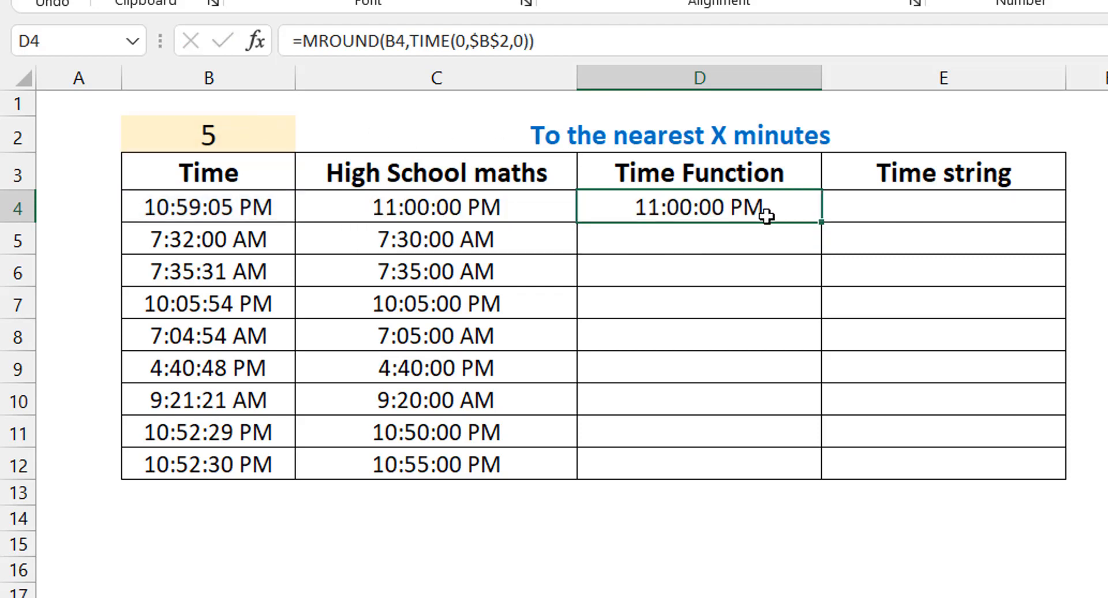
double_click(820, 222)
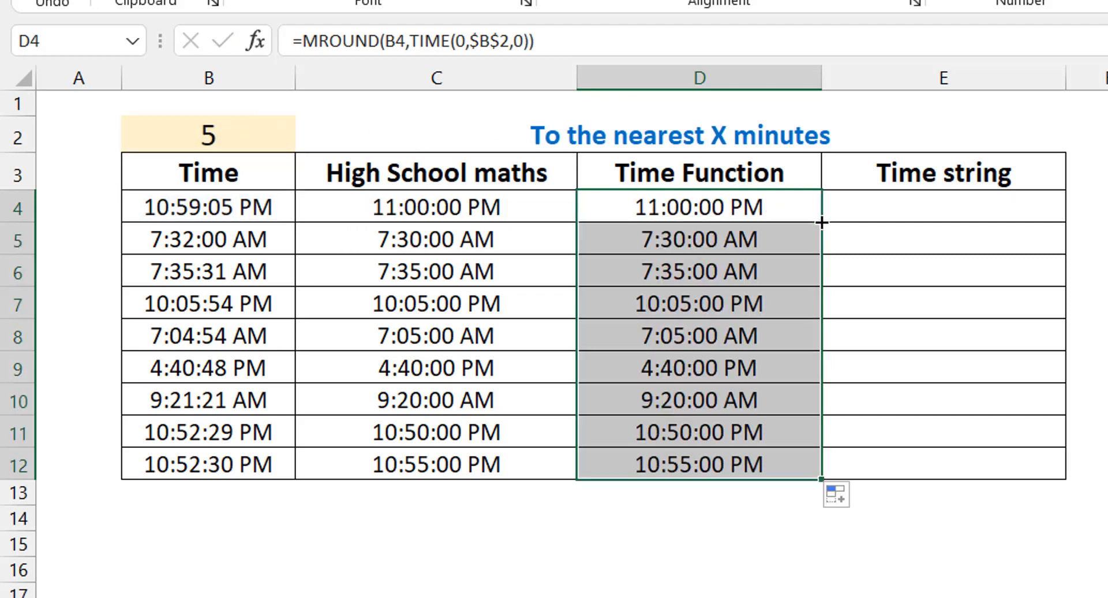
Step: Enter the five-minute rounding formula =MROUND(B4,"0:05") in E4 of the Time string column
left_click(903, 210)
type("=mroun")
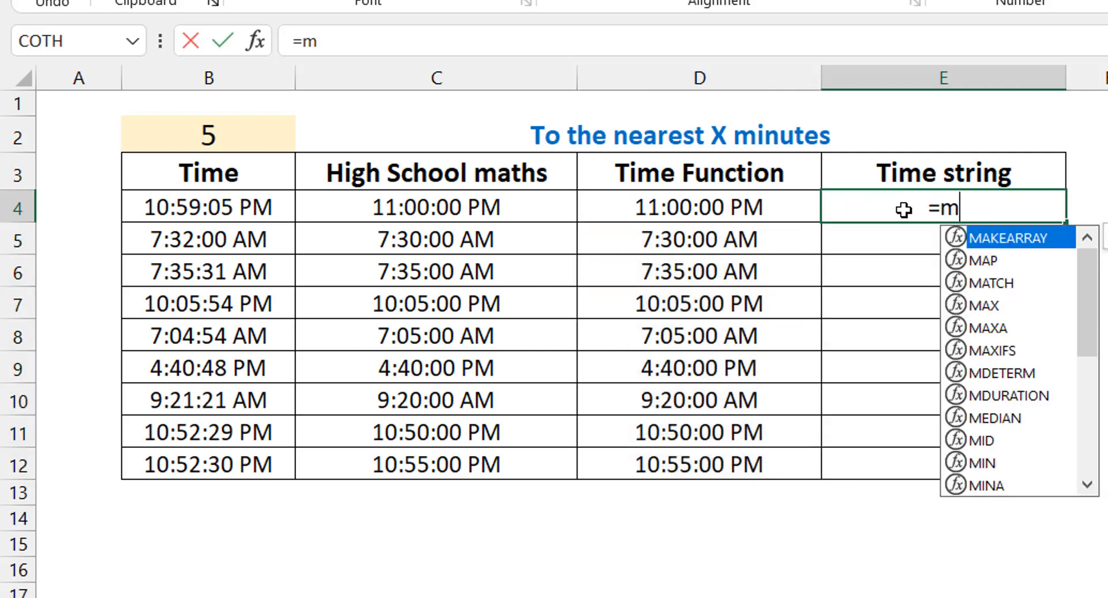
key("Tab")
key("Left")
key("Left")
key("Left")
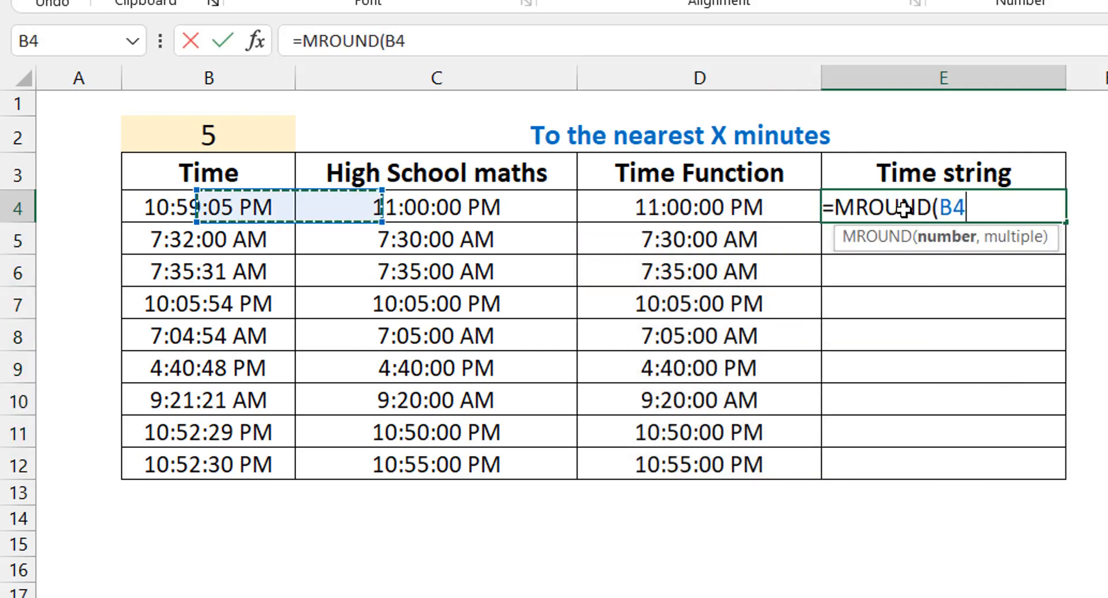
type(",")
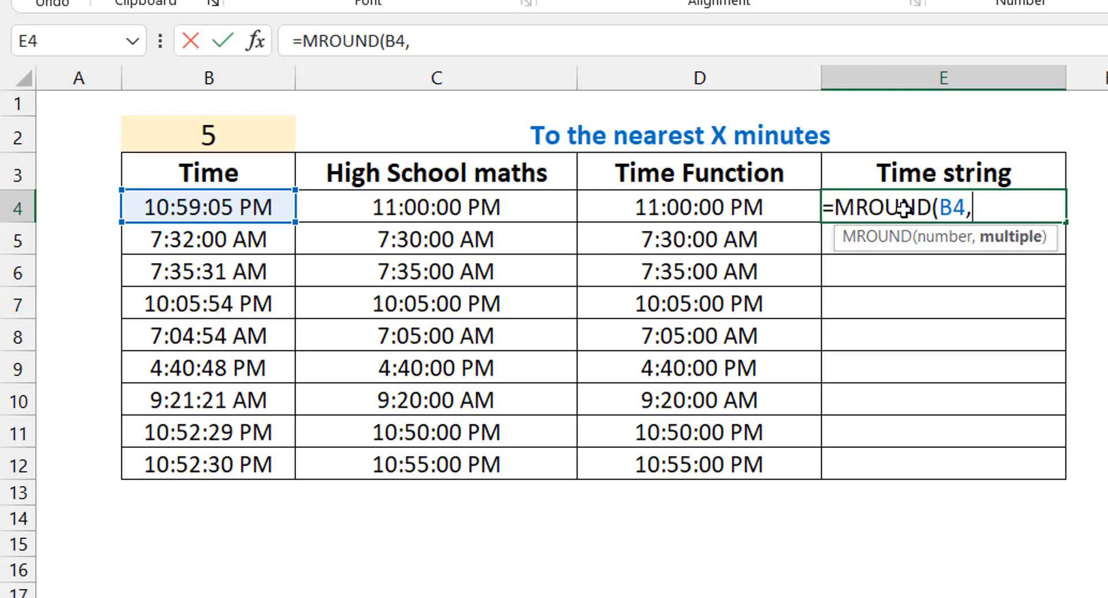
type("\"0:05")
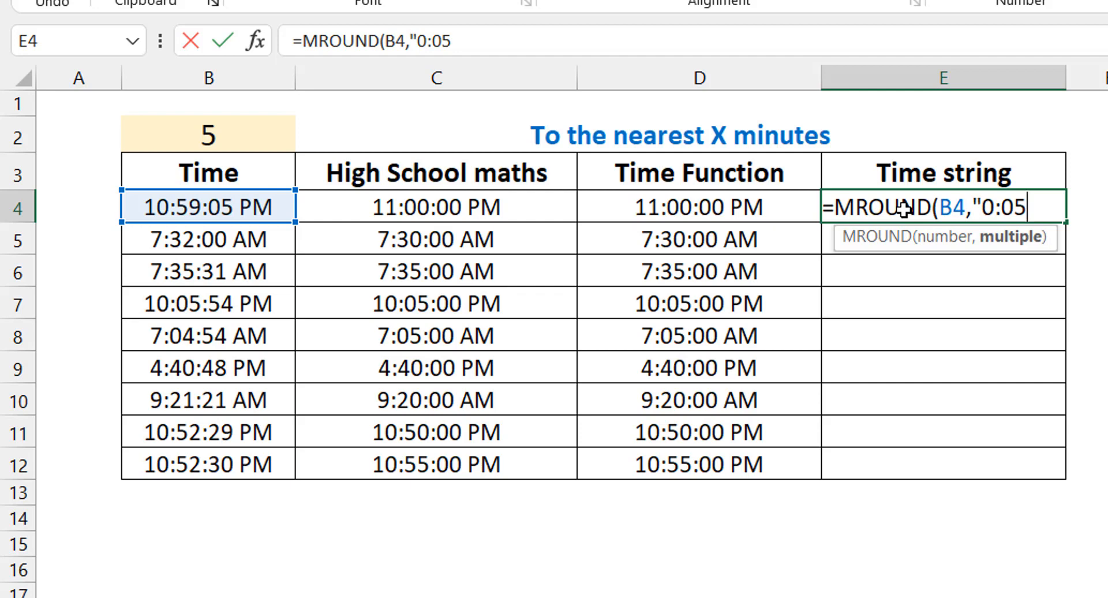
type("\")")
key("ctrl+Return")
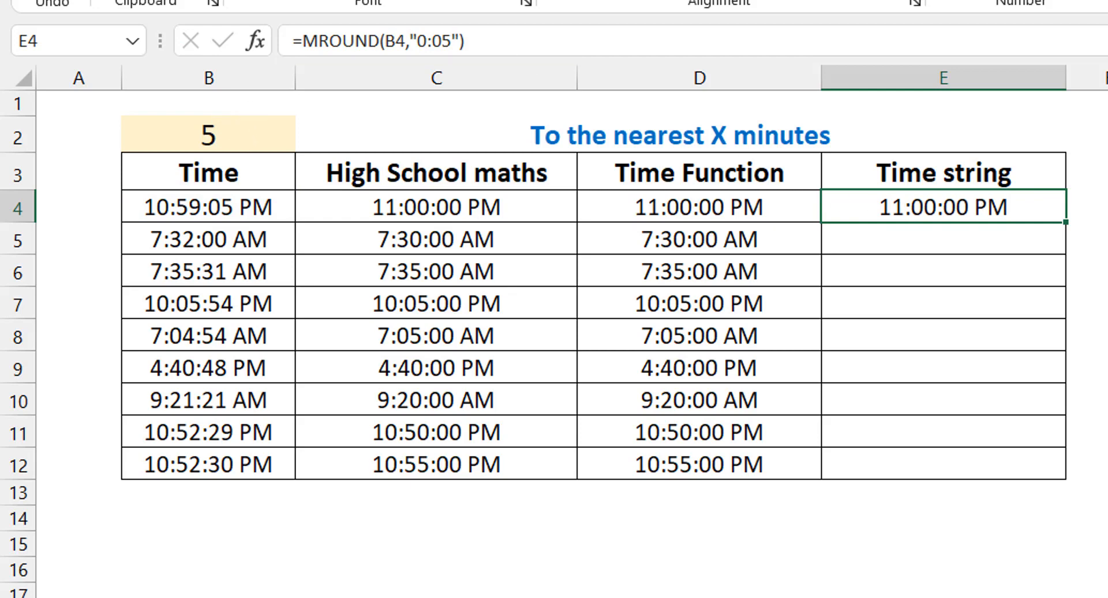
Step: Replace E4's fixed minutes with the interval cell, giving =MROUND(B4,"0:"&$B$2), and fill the formula through E12
left_click(495, 35)
key("BackSpace")
key("BackSpace")
key("BackSpace")
key("BackSpace")
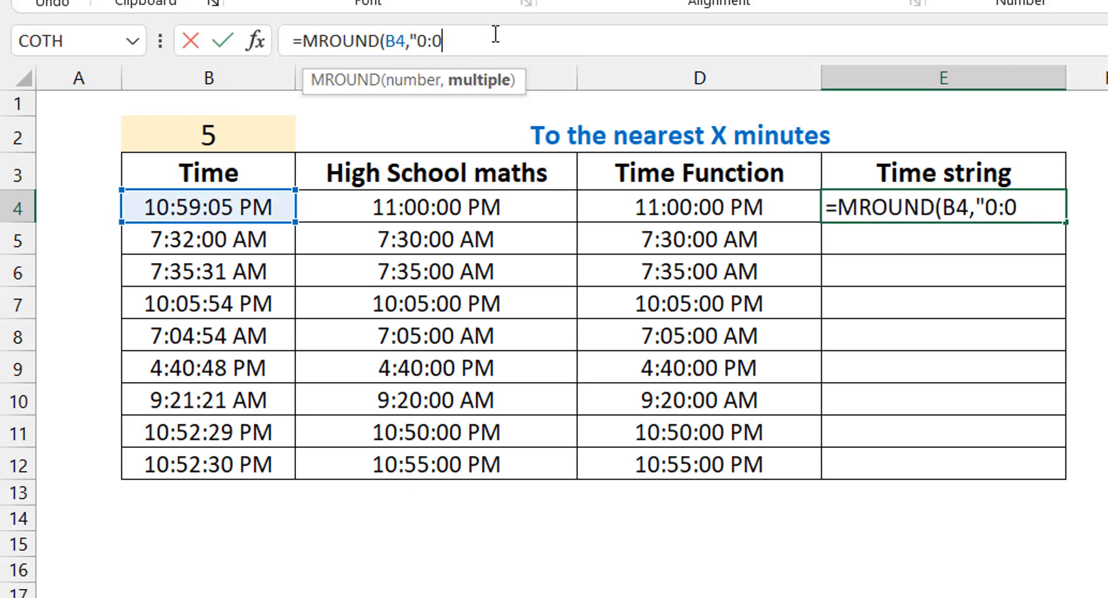
type("\"&")
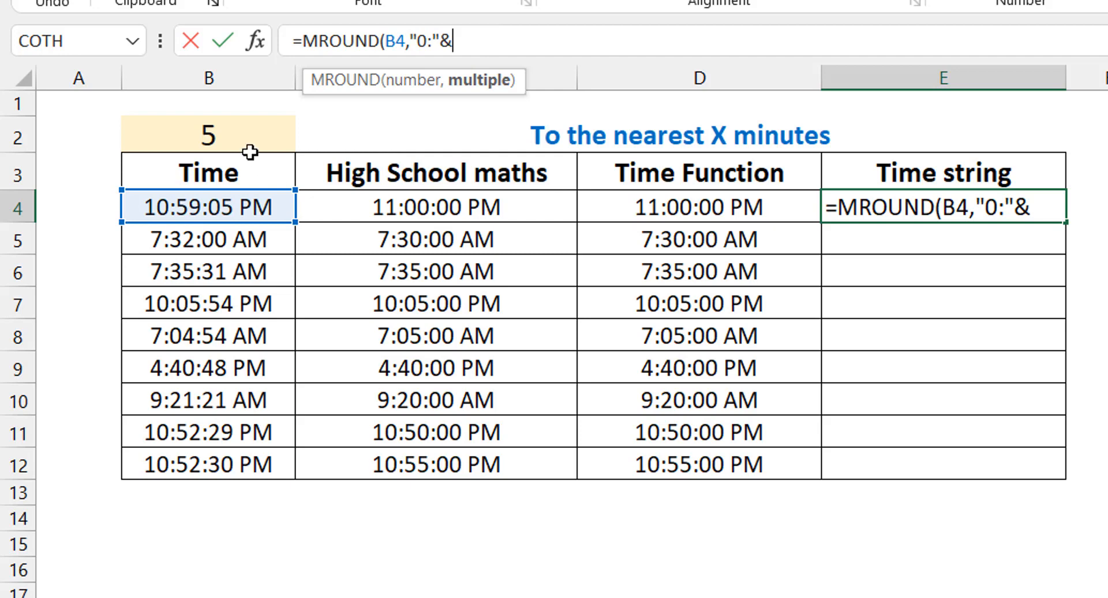
left_click(237, 139)
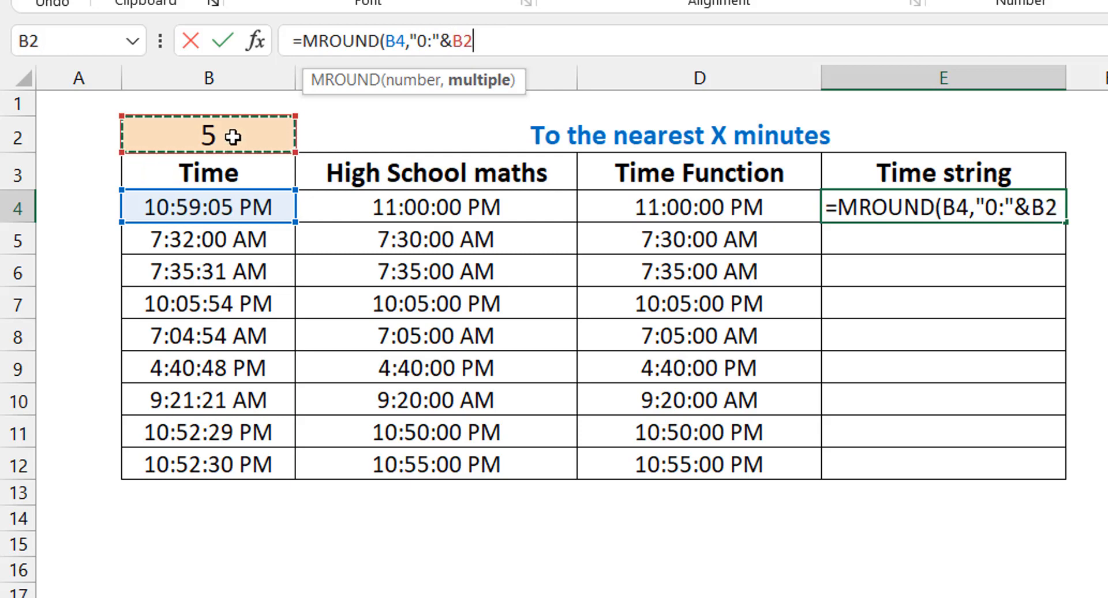
key("F4")
type(")")
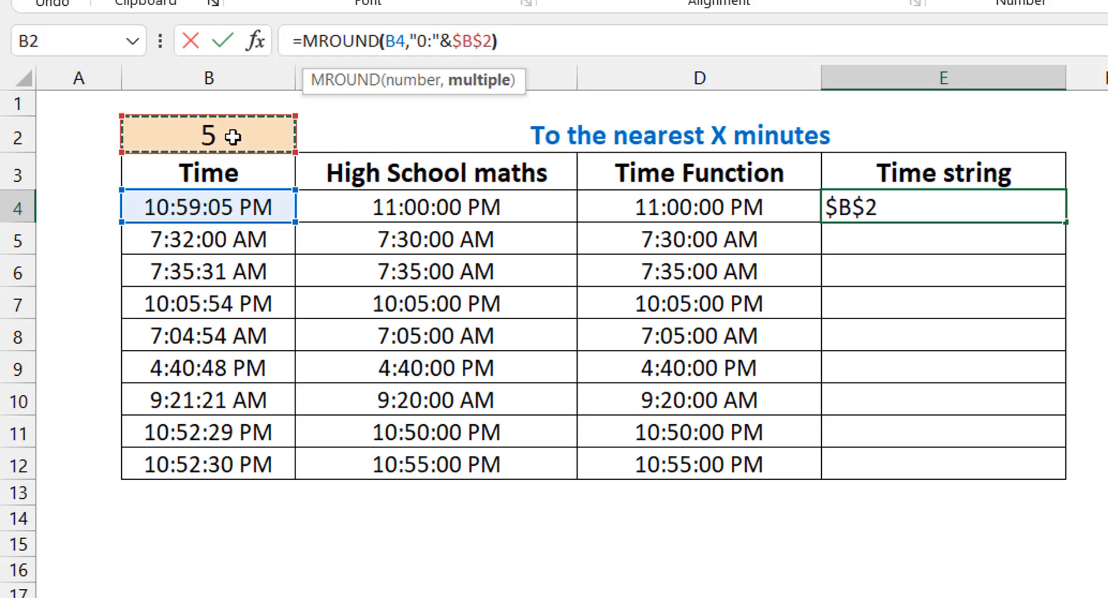
key("ctrl+Return")
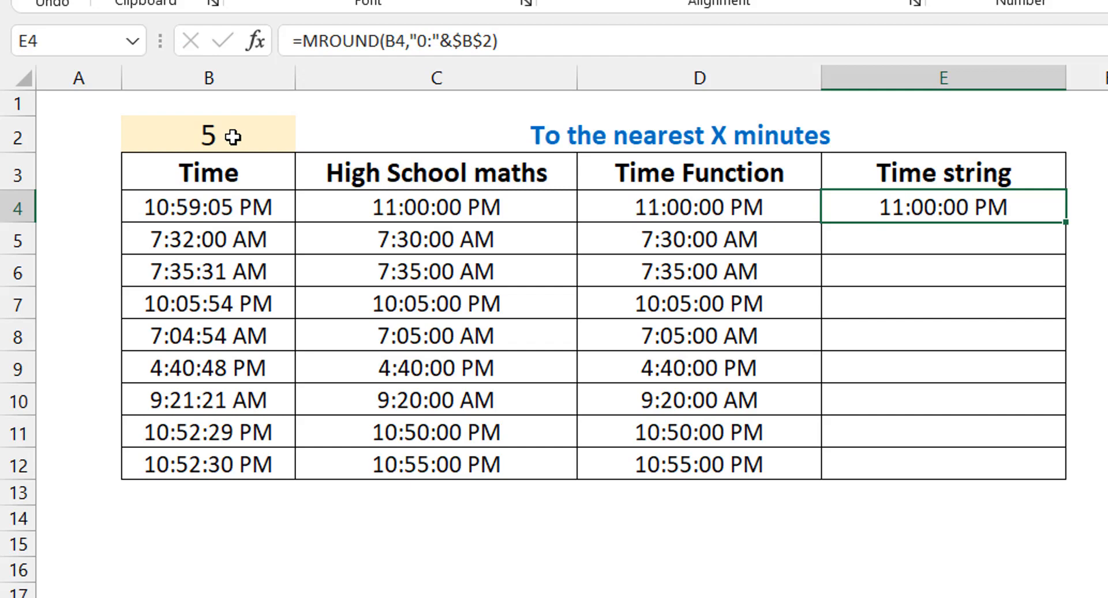
double_click(1064, 222)
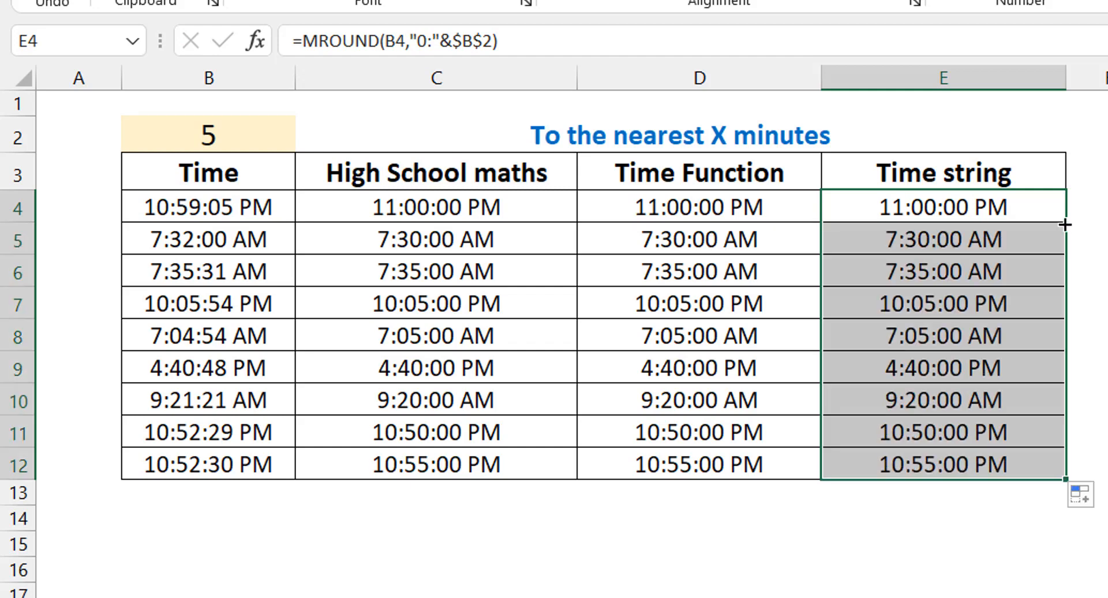
Step: Set the rounding interval in B2 to 20 minutes
left_click(211, 135)
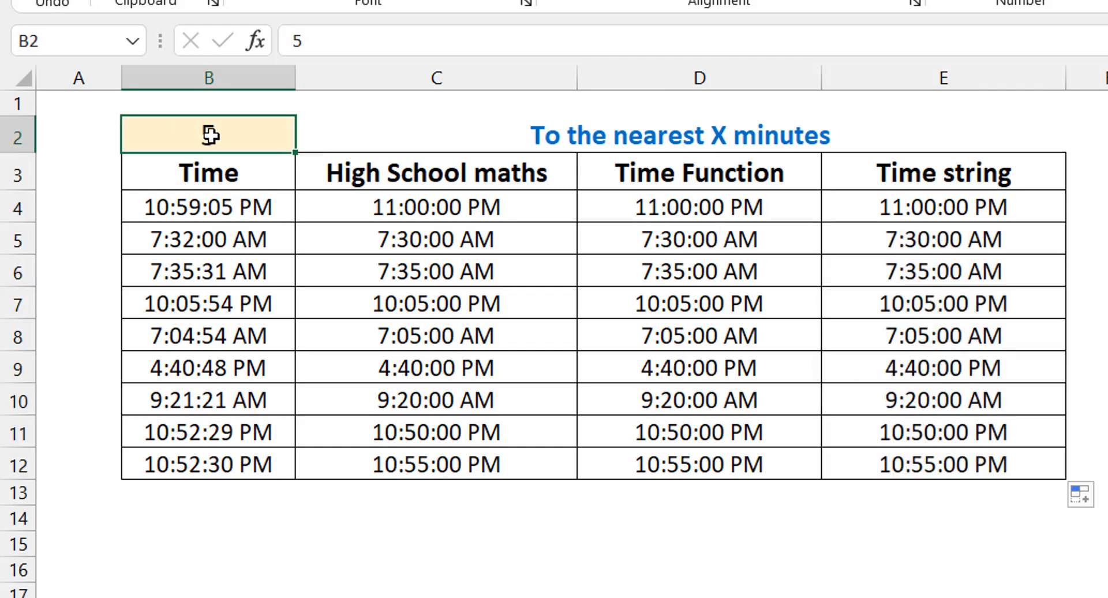
type("20")
key("ctrl+Return")
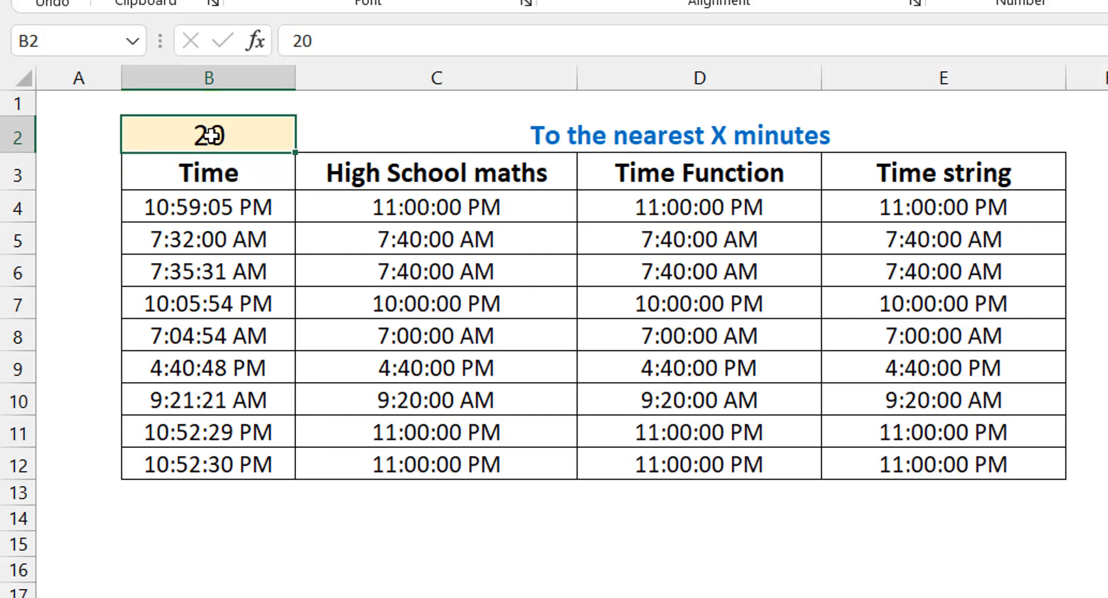